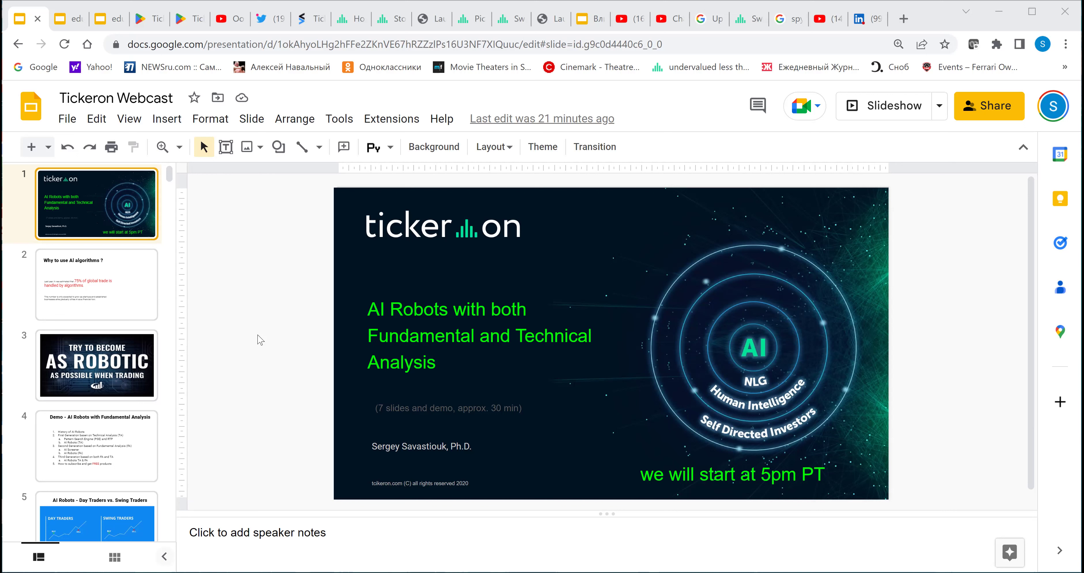
Show slide 2, 'Why to use AI algorithms ?', which cites 75% of global trade
left_click(144, 296)
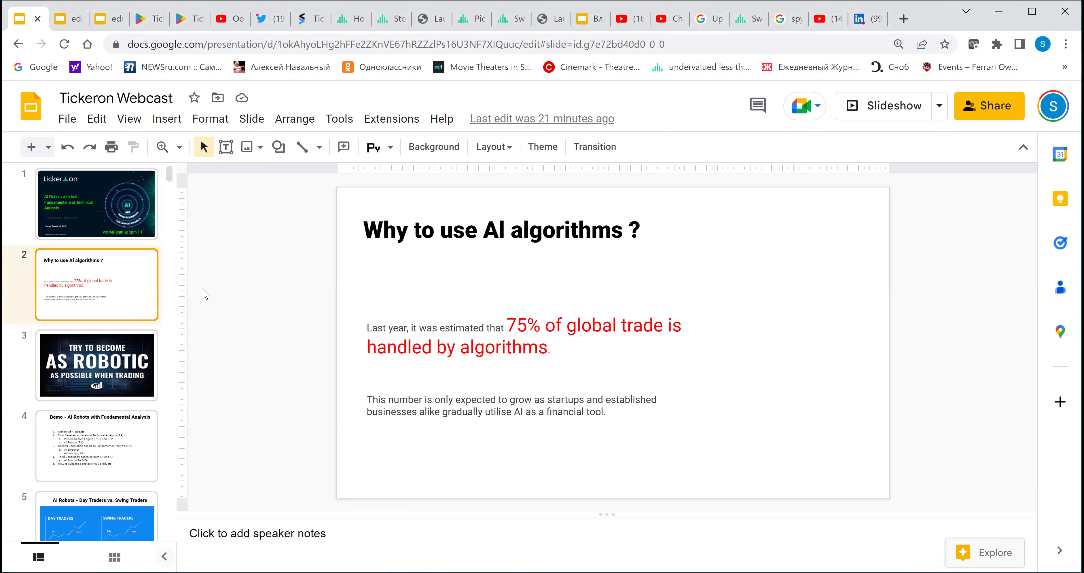
Go through slide 3, 'As Robotic As Possible', to slide 4, the Demo agenda with five items
left_click(117, 366)
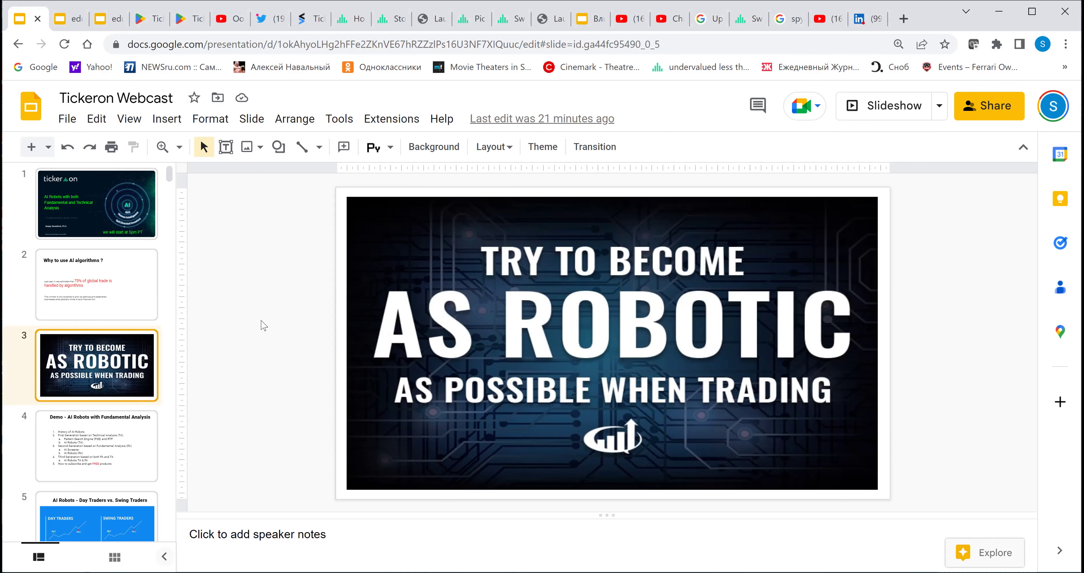
left_click(135, 448)
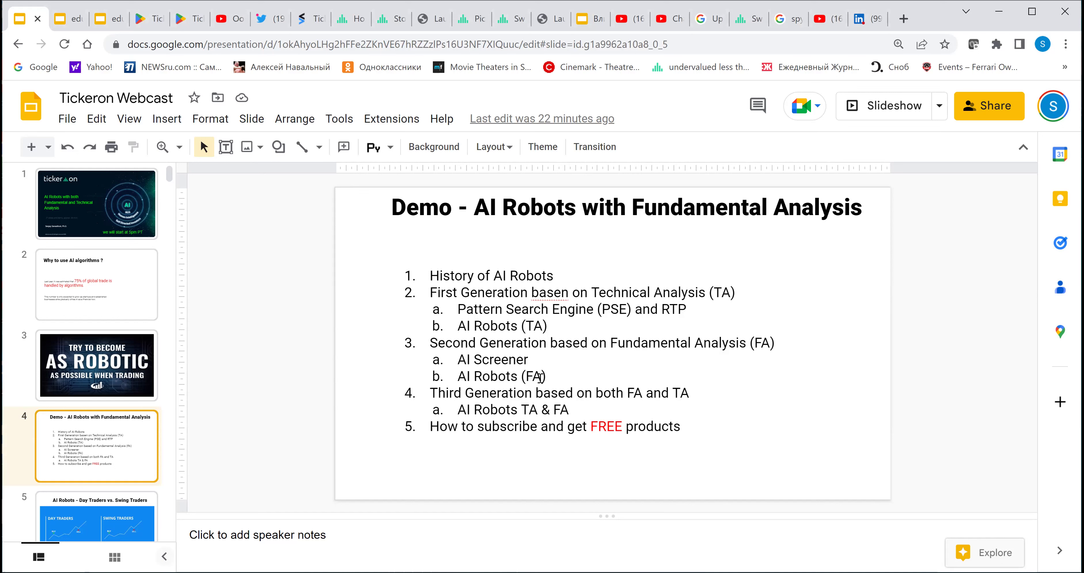
scroll(128, 377, "down", 5)
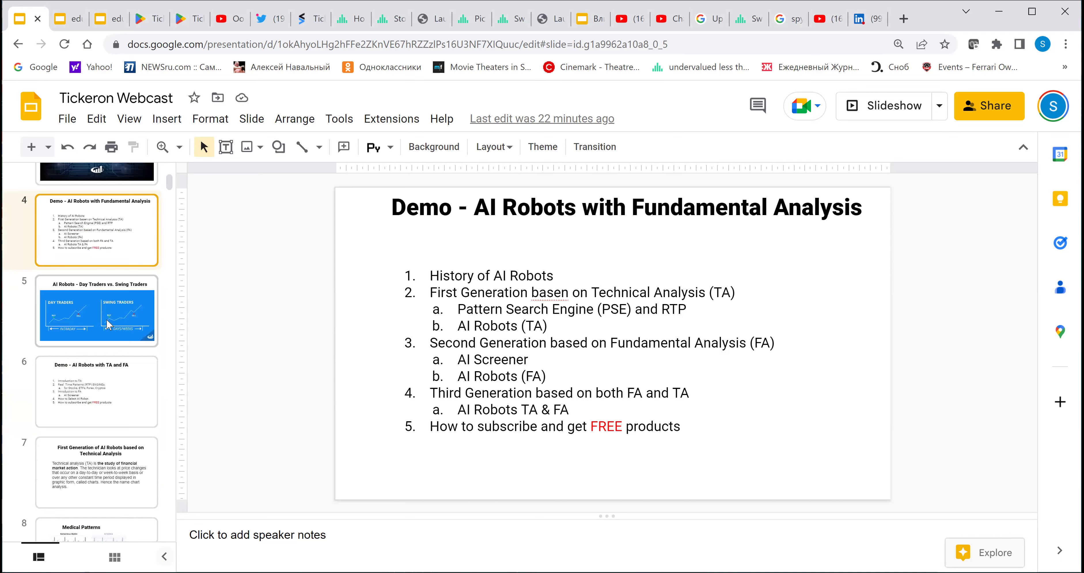
Show slide 5 on Day Traders vs. Swing Traders, then slide 7 on first-generation AI robots
left_click(108, 324)
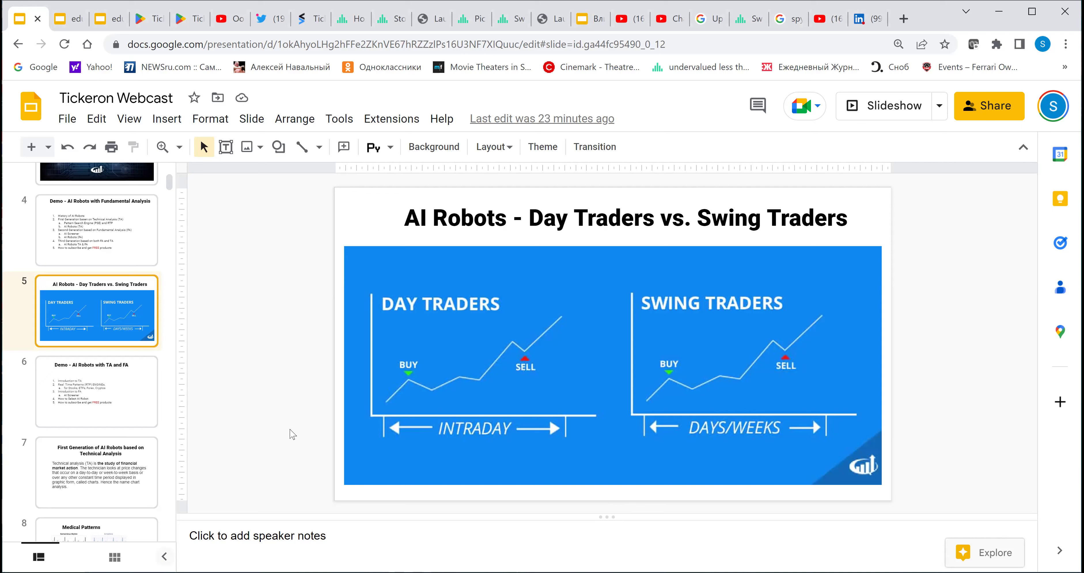
scroll(120, 398, "down", 2)
left_click(117, 398)
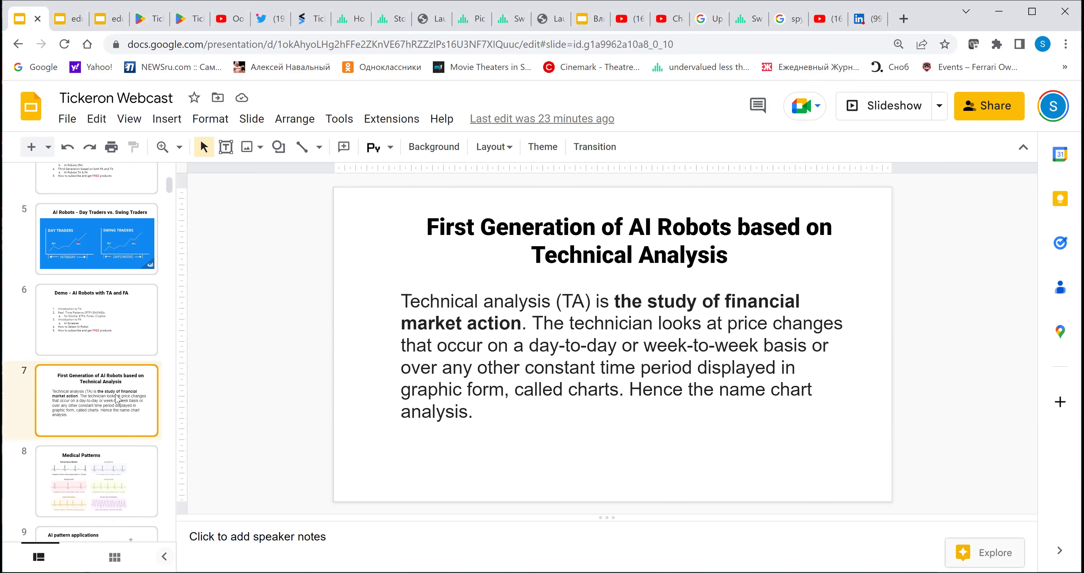
scroll(117, 398, "down", 2)
Step through Medical Patterns, pattern applications, Breakouts and Head-and-Shoulders Bottom to the RTP slide
left_click(117, 397)
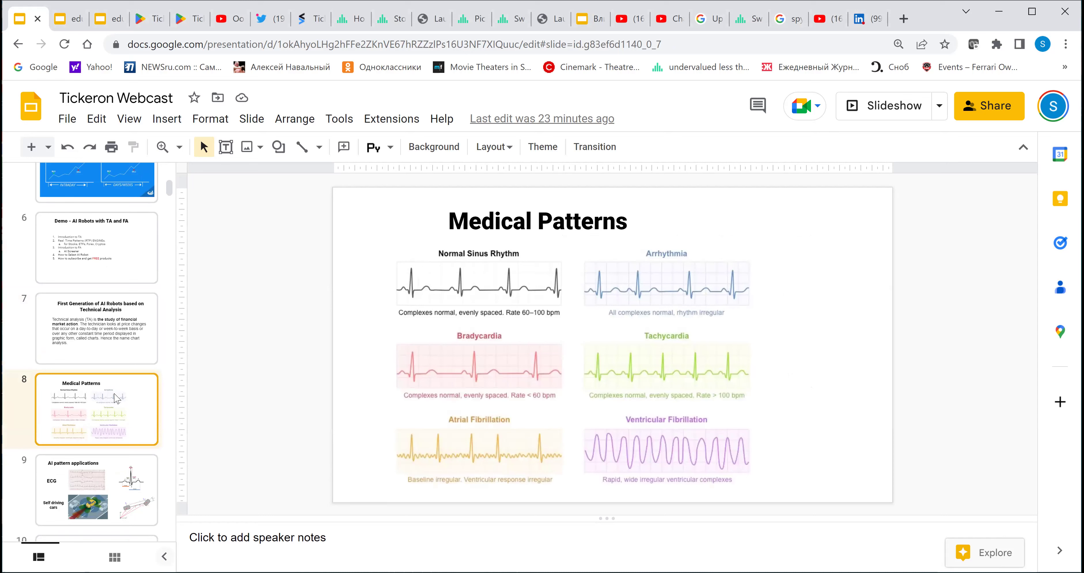
scroll(117, 398, "down", 2)
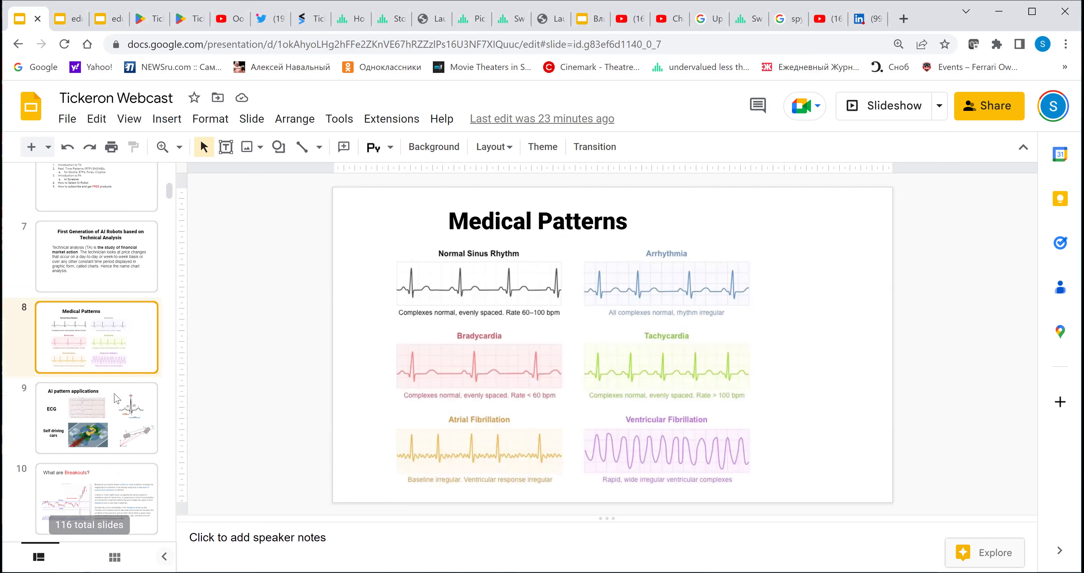
left_click(117, 397)
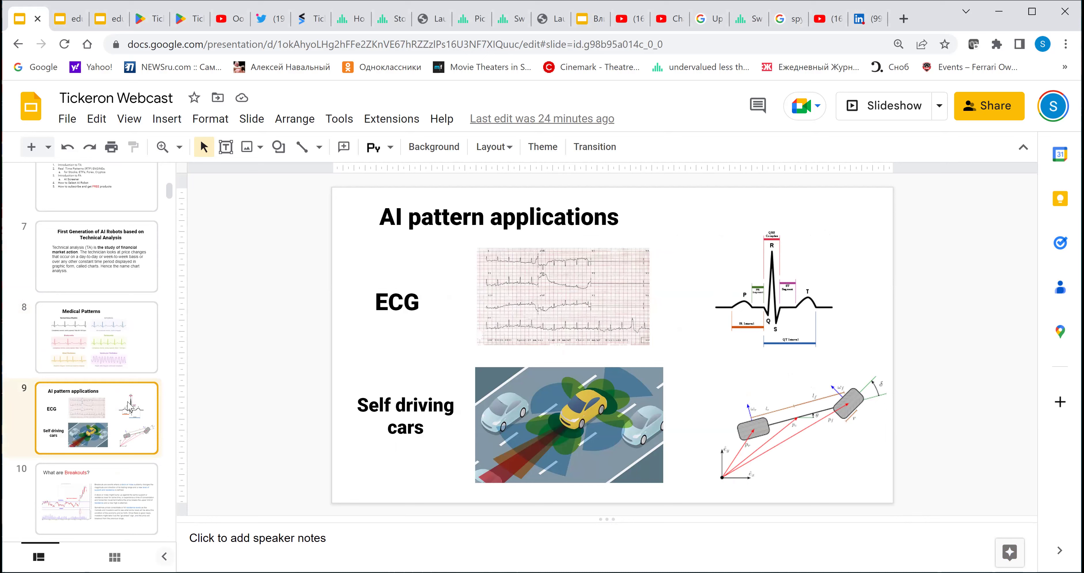
scroll(103, 450, "down", 2)
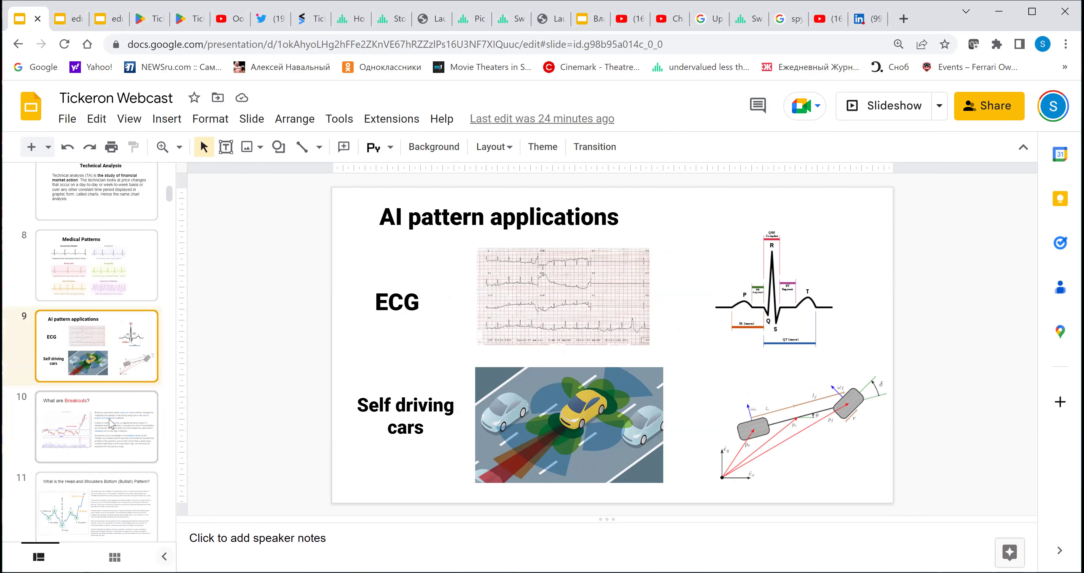
left_click(110, 420)
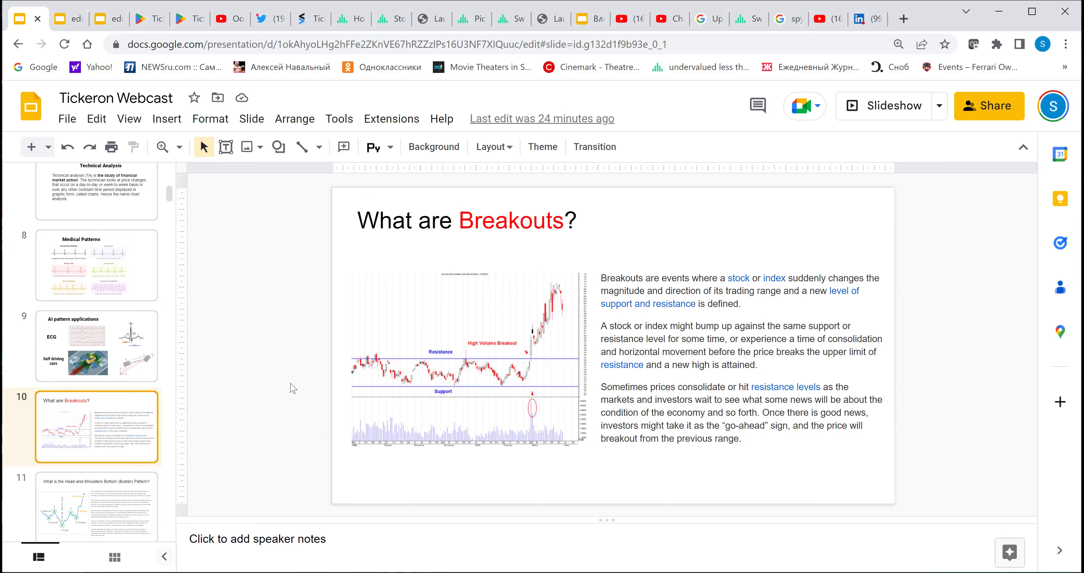
scroll(116, 416, "down", 2)
left_click(110, 447)
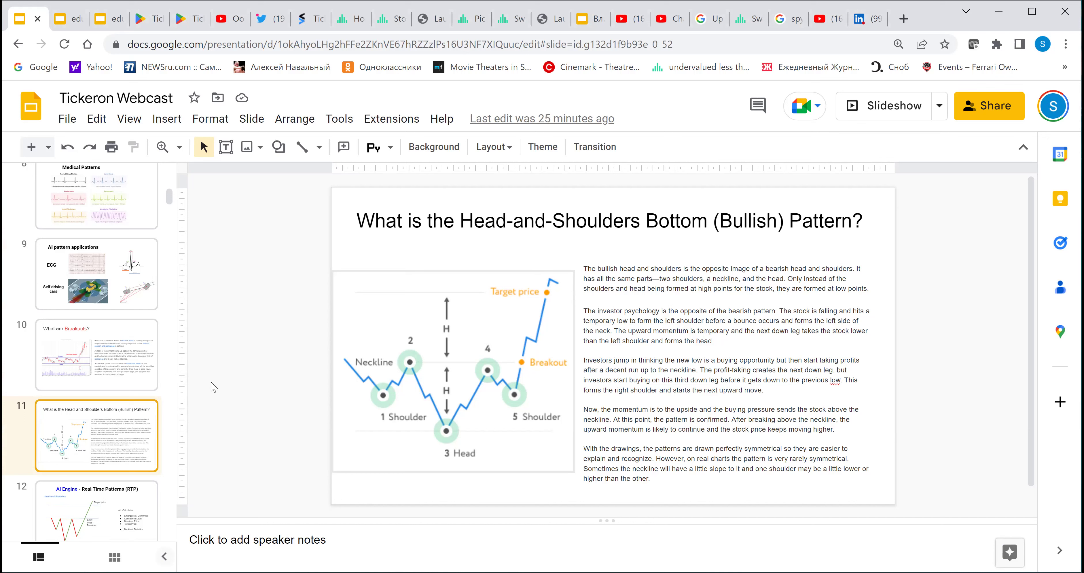
scroll(96, 410, "down", 2)
scroll(97, 410, "down", 2)
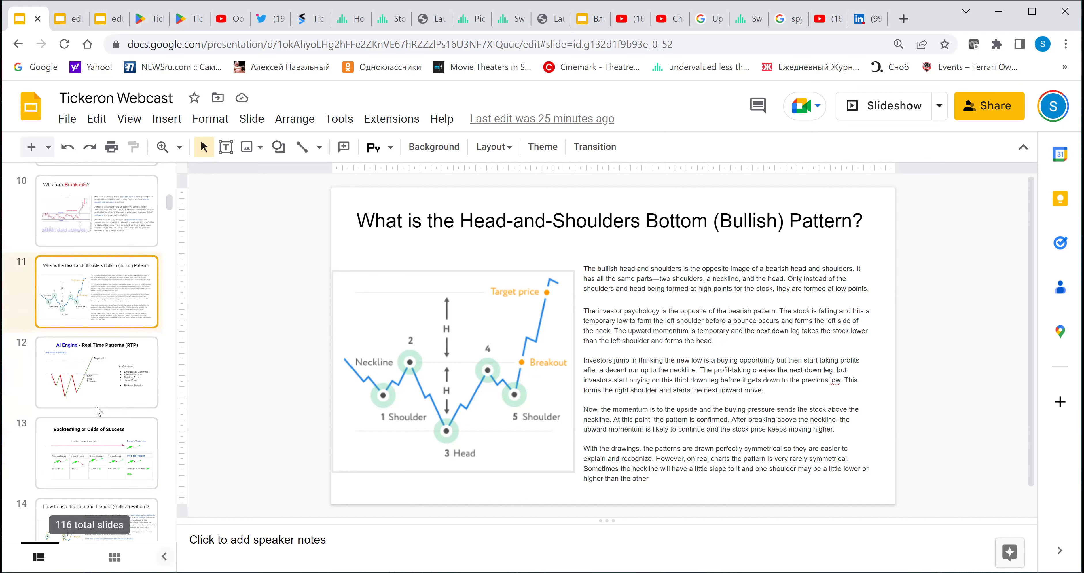
left_click(108, 382)
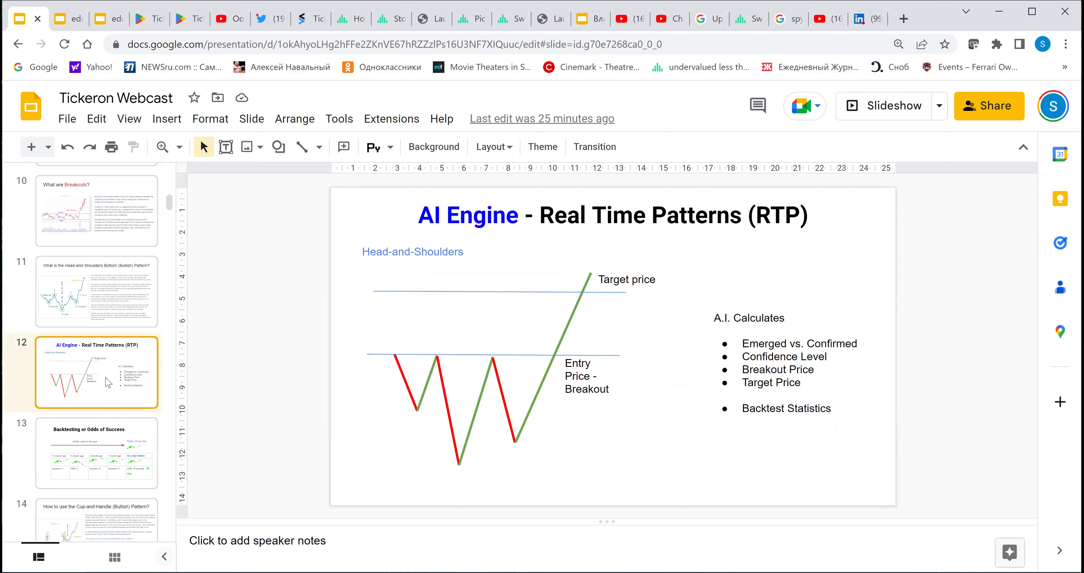
Flip the head-and-shoulders chart upside down into a top pattern, resize it, and go to slide 13
left_click(562, 339)
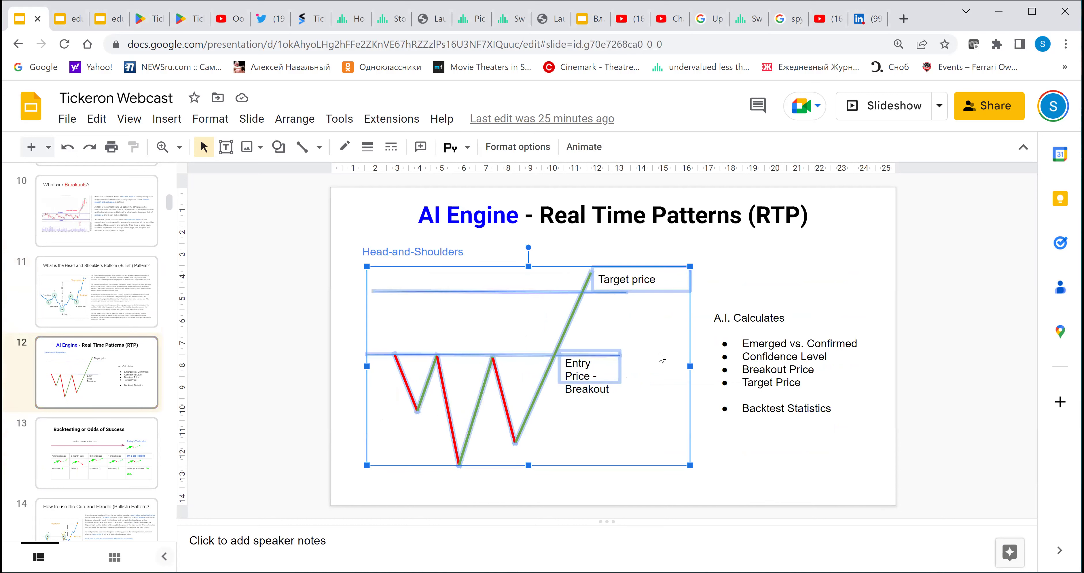
left_click_drag(690, 366, 653, 366)
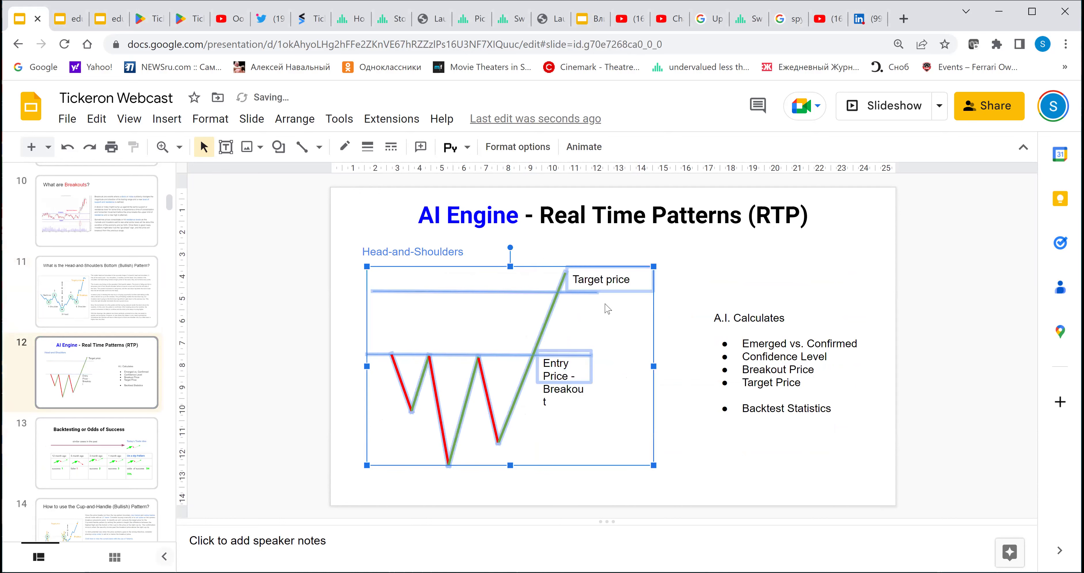
left_click_drag(510, 466, 510, 269)
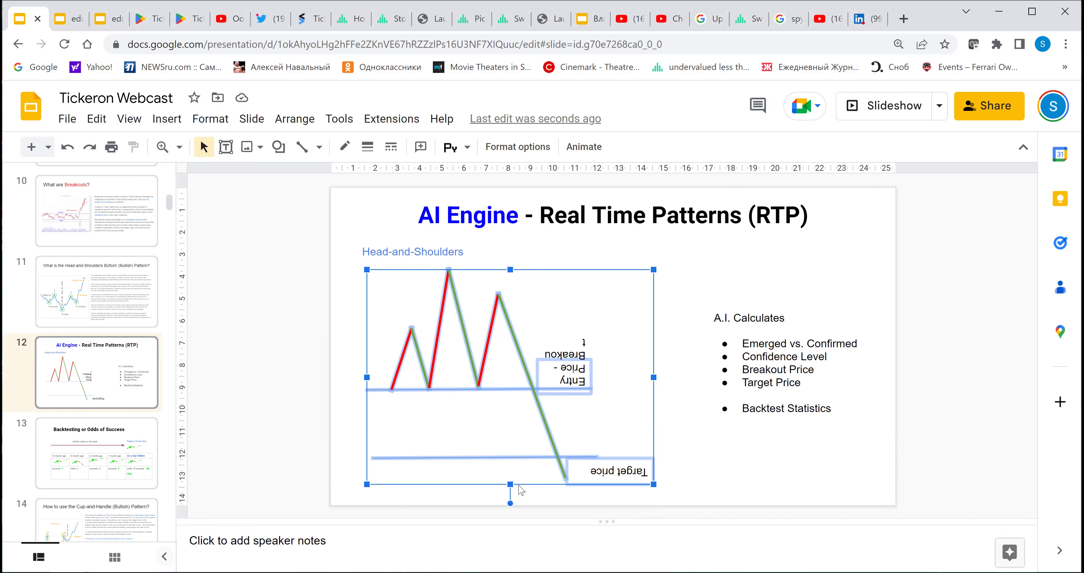
left_click_drag(508, 485, 509, 428)
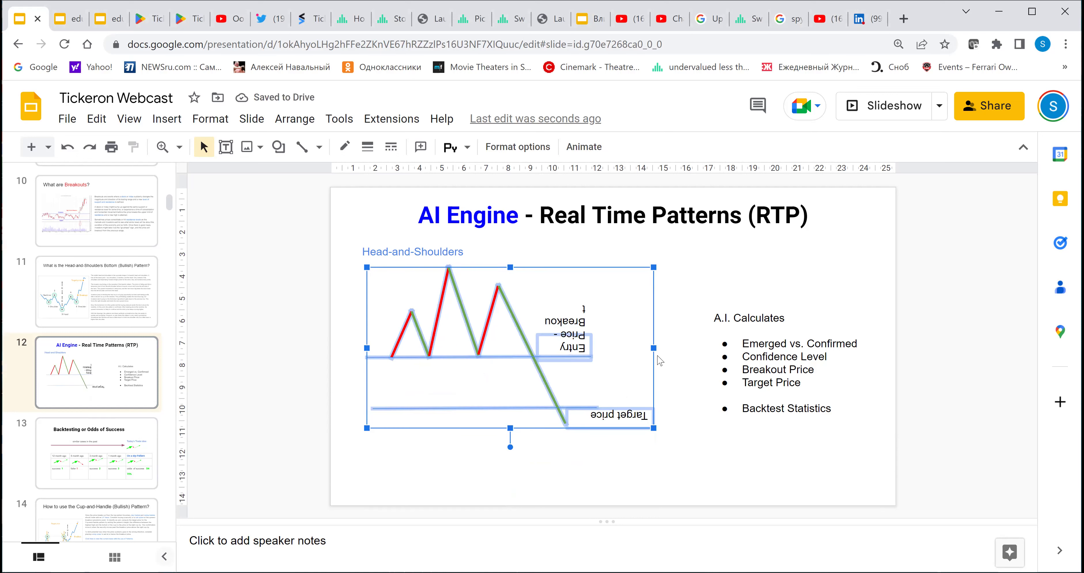
left_click_drag(653, 348, 691, 348)
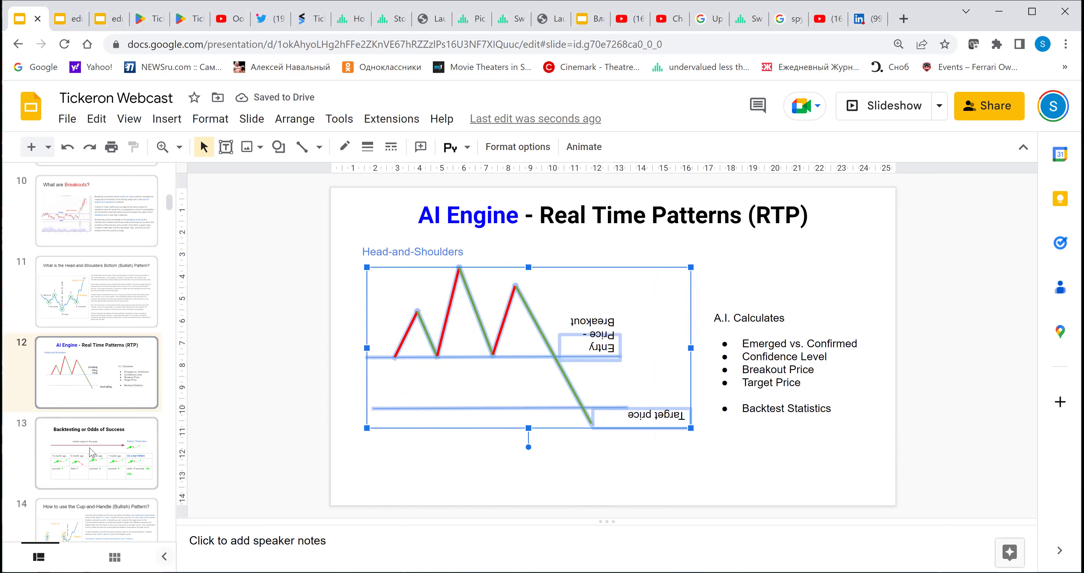
left_click(91, 452)
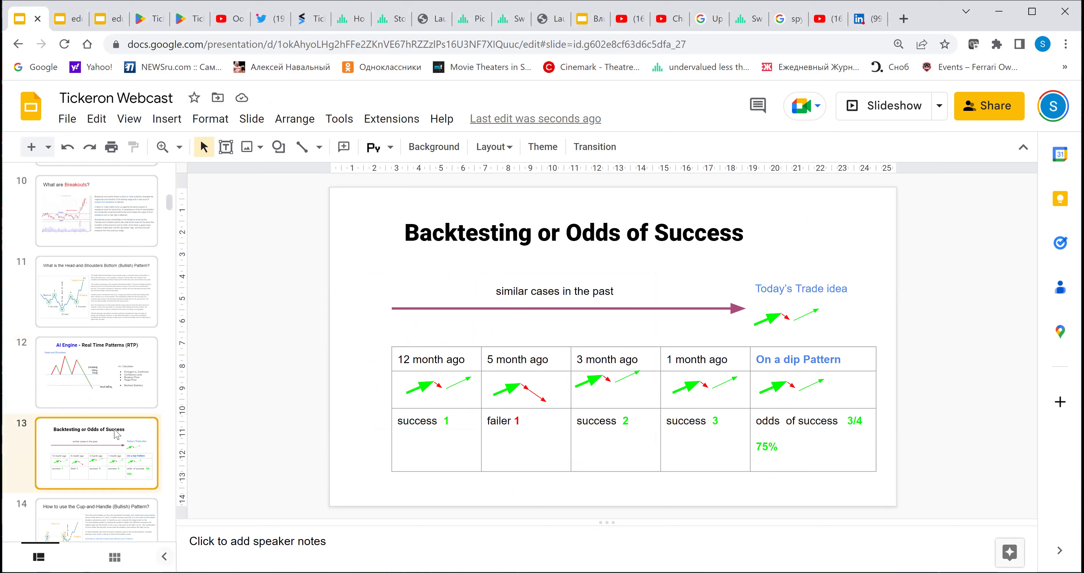
Go through the Cup-and-Handle and Inverted Cup-and-Handle slides to slide 16, Rising Pennant
scroll(117, 433, "down", 4)
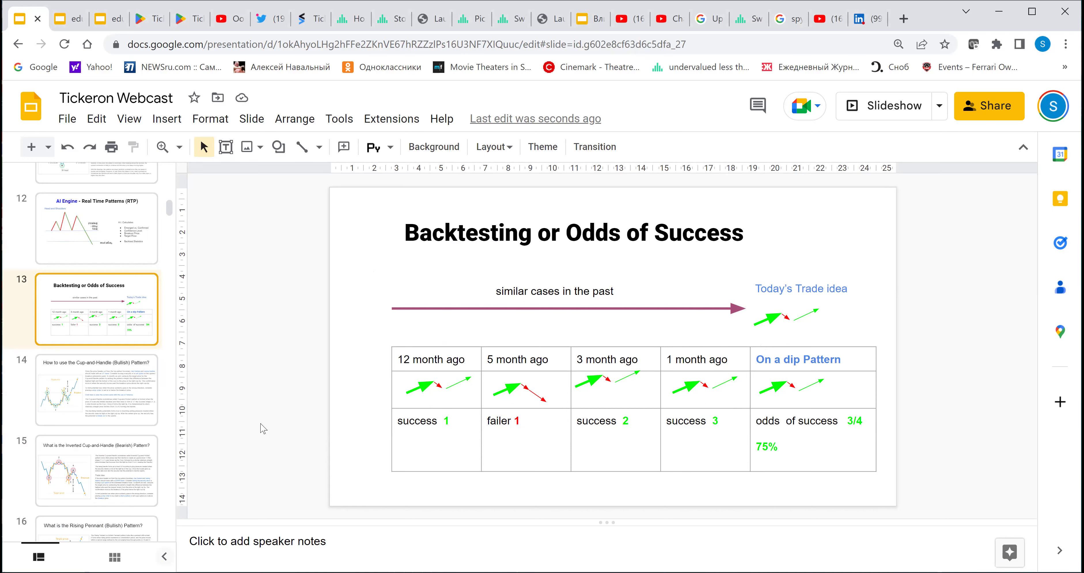
left_click(92, 390)
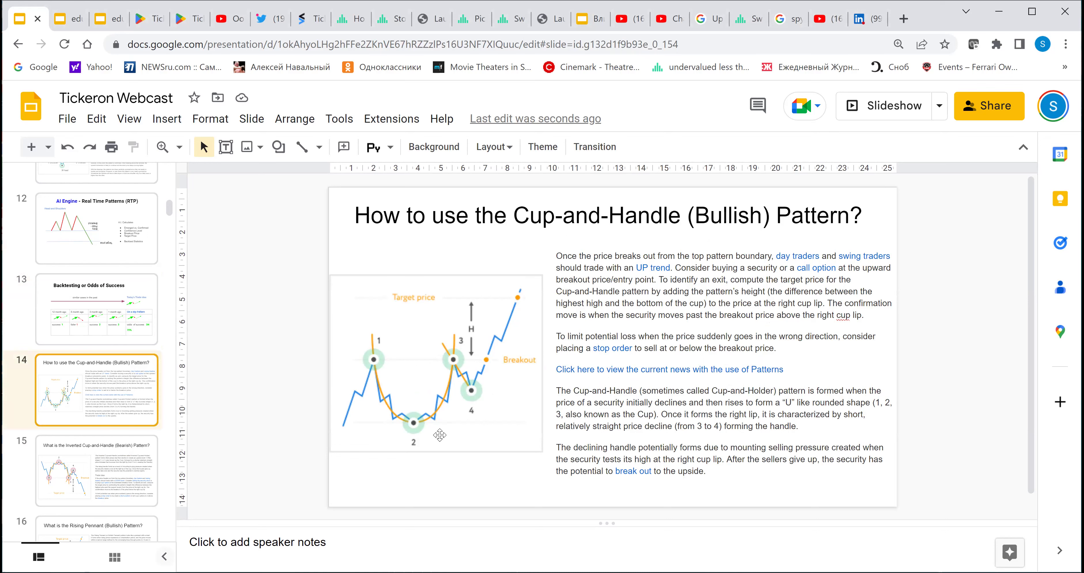
left_click(102, 471)
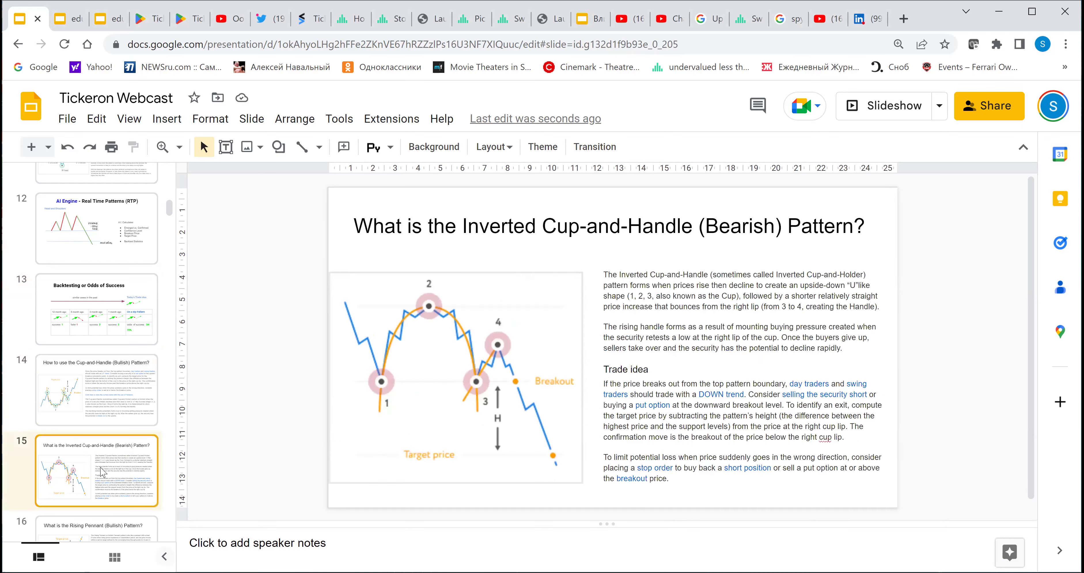
scroll(153, 427, "down", 3)
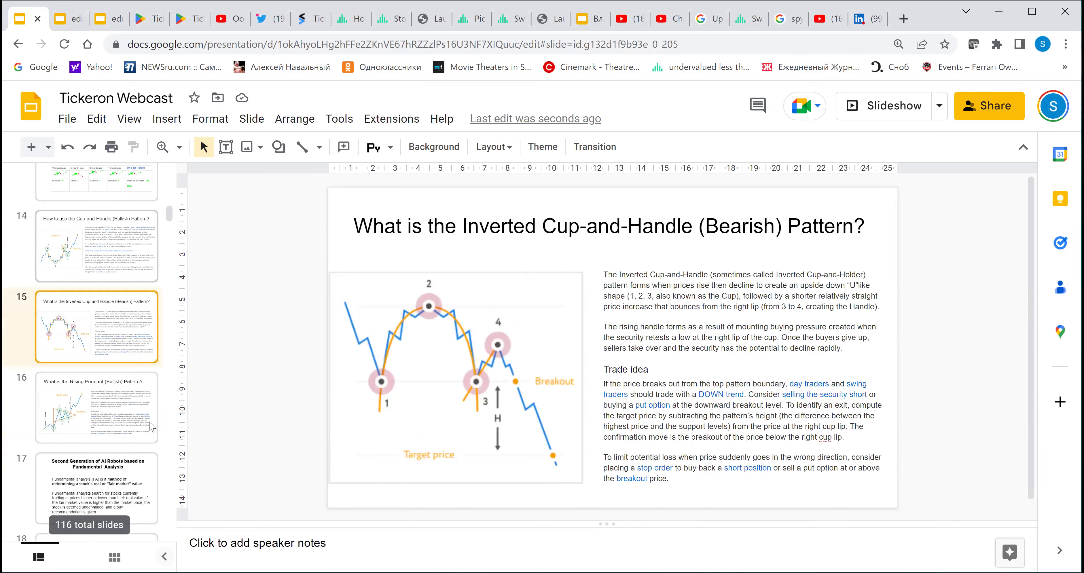
left_click(114, 419)
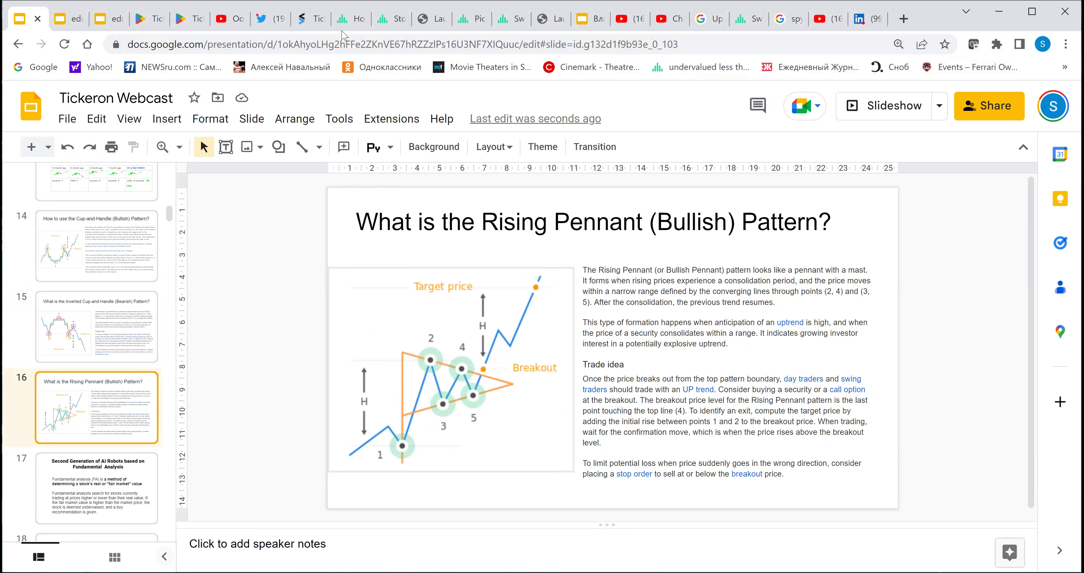
mouse_move(348, 21)
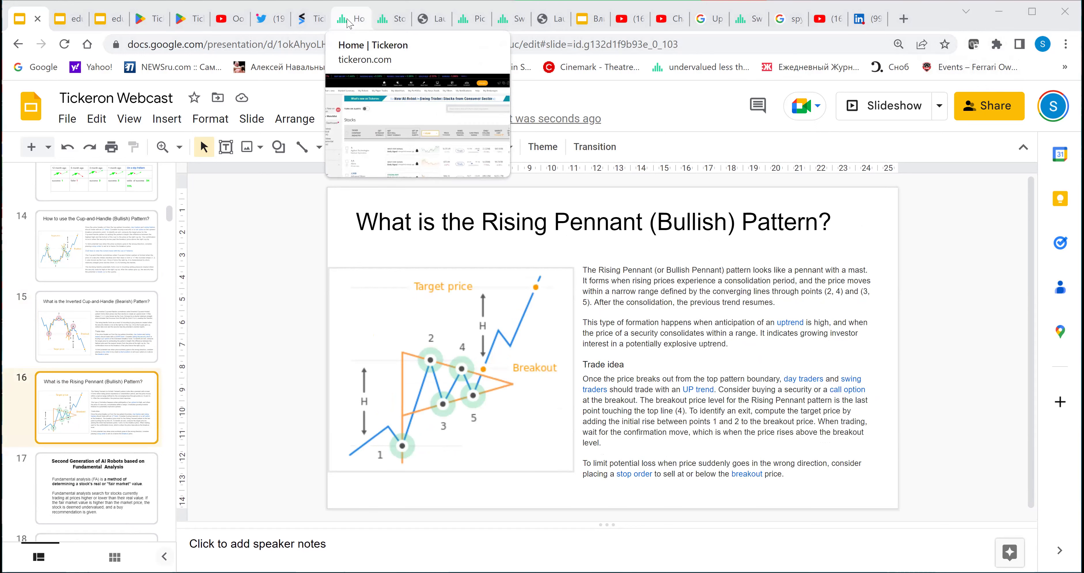
On Tickeron, choose AI Real Time Patterns (Stocks & ETFs) from the AI TRADING menu
left_click(348, 21)
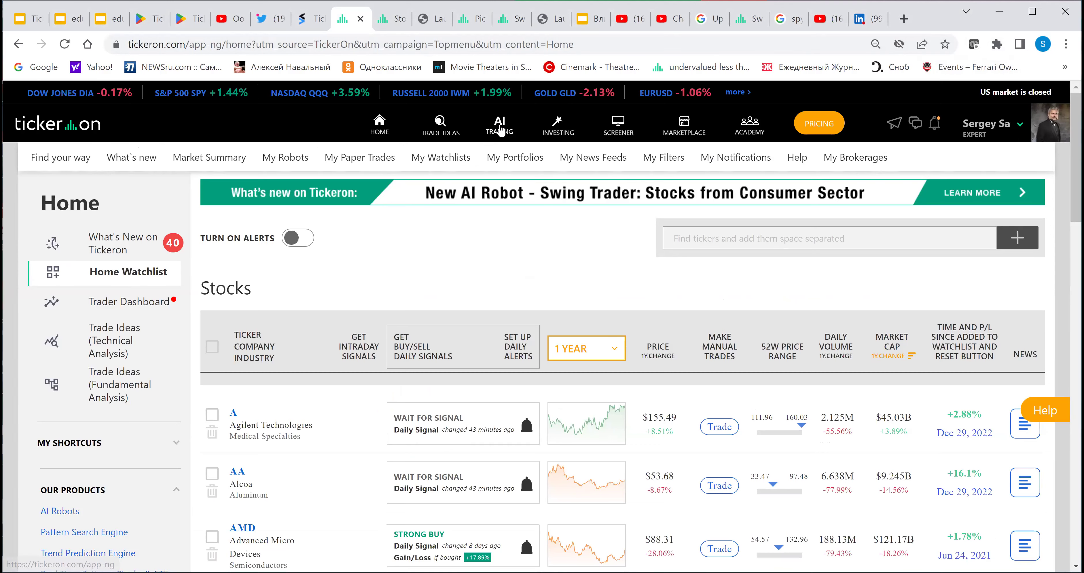
mouse_move(500, 131)
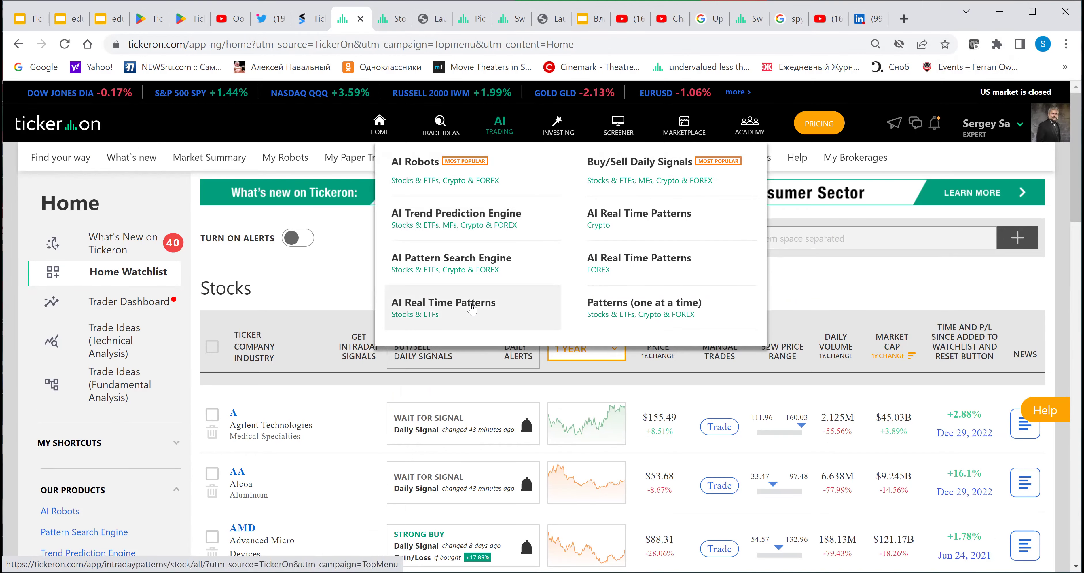
left_click(471, 310)
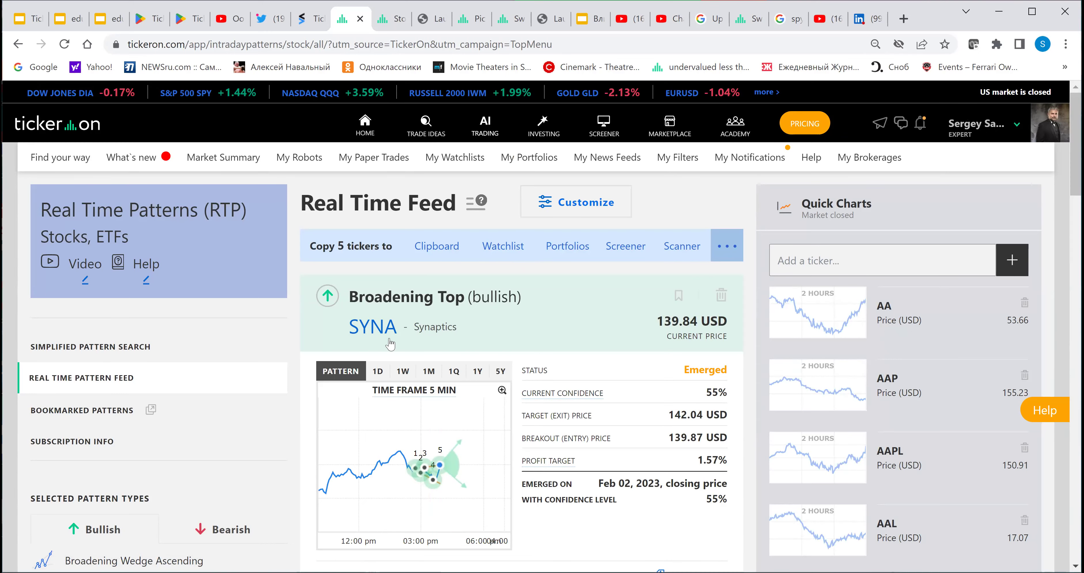
Customize the pattern feed to a 3% minimum profit target and save the settings
left_click(594, 201)
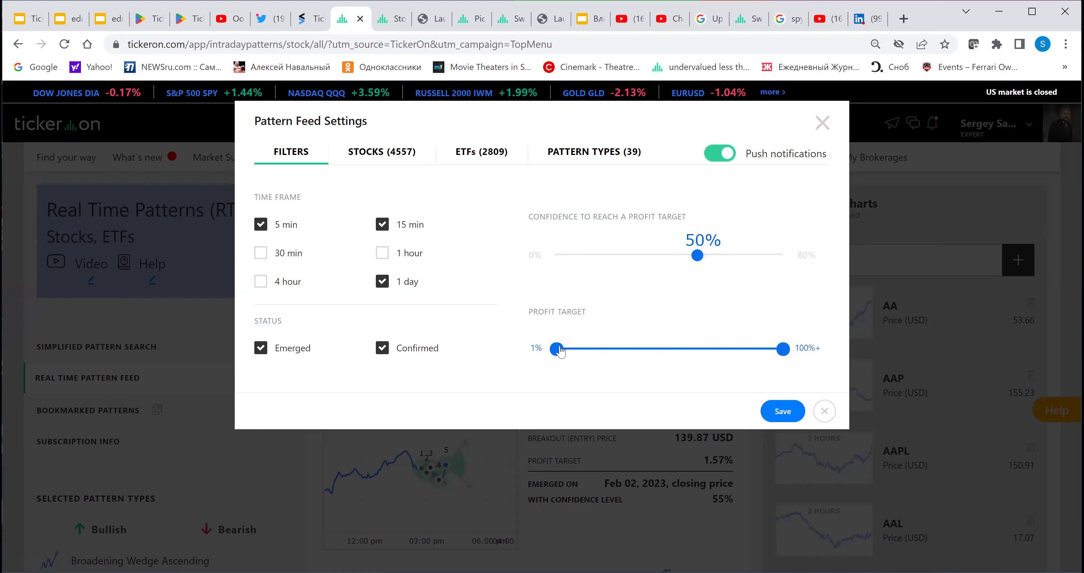
left_click_drag(561, 352, 566, 353)
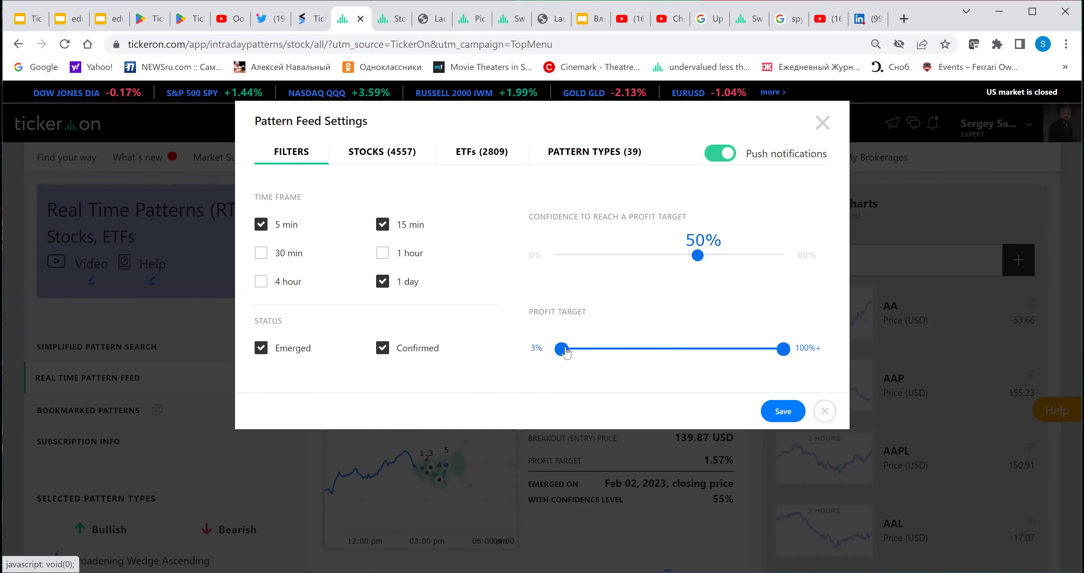
left_click(782, 410)
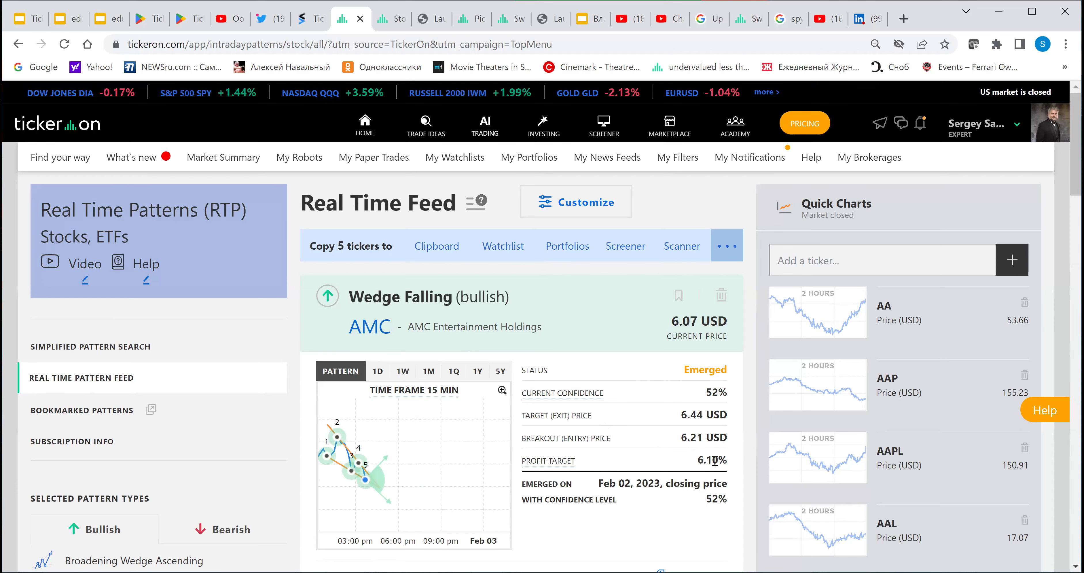
scroll(673, 466, "down", 10)
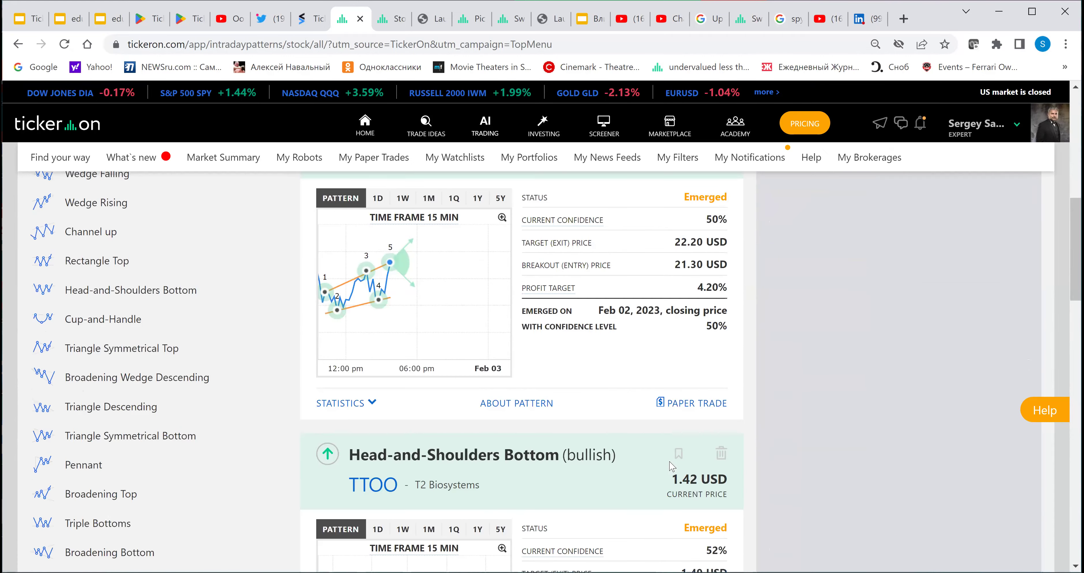
scroll(672, 466, "down", 3)
scroll(631, 421, "up", 15)
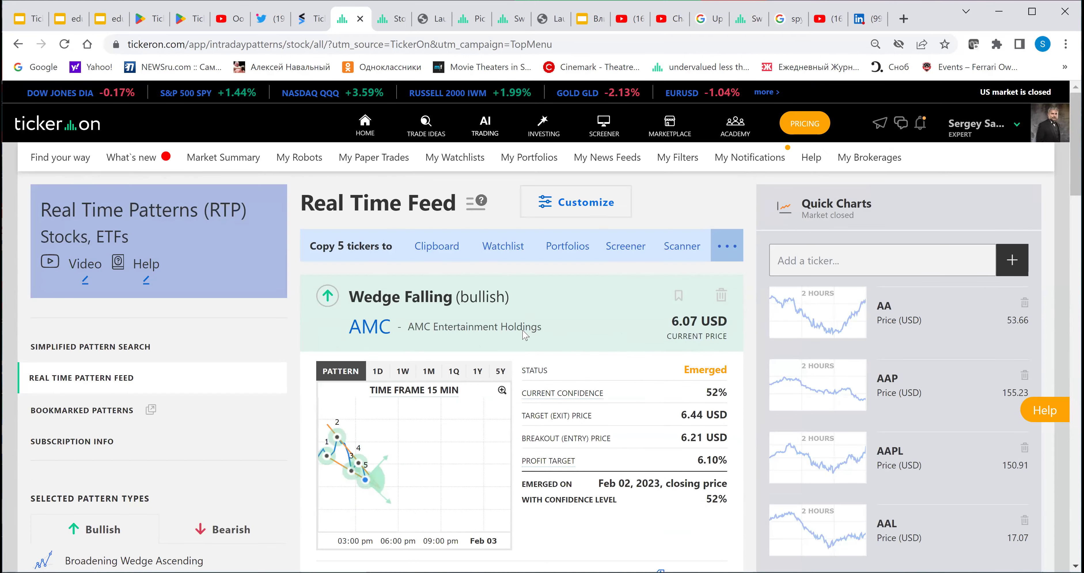
left_click(599, 205)
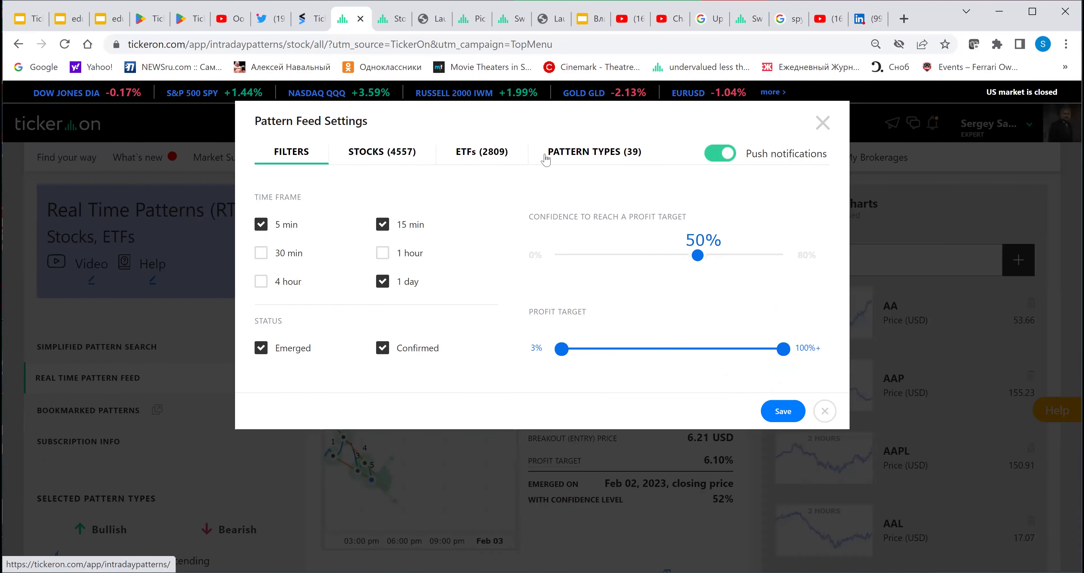
left_click(559, 156)
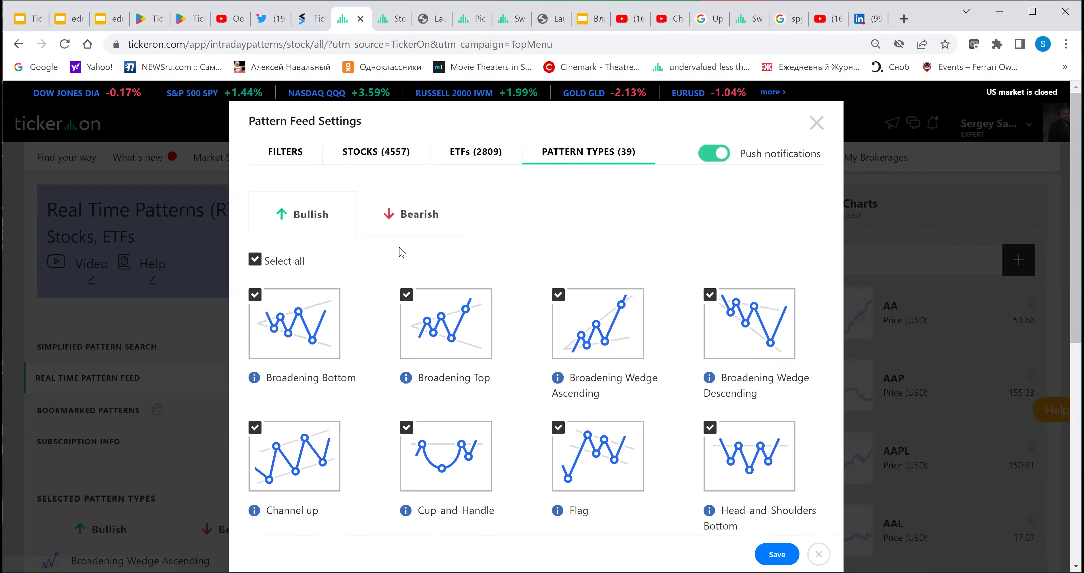
scroll(387, 323, "down", 5)
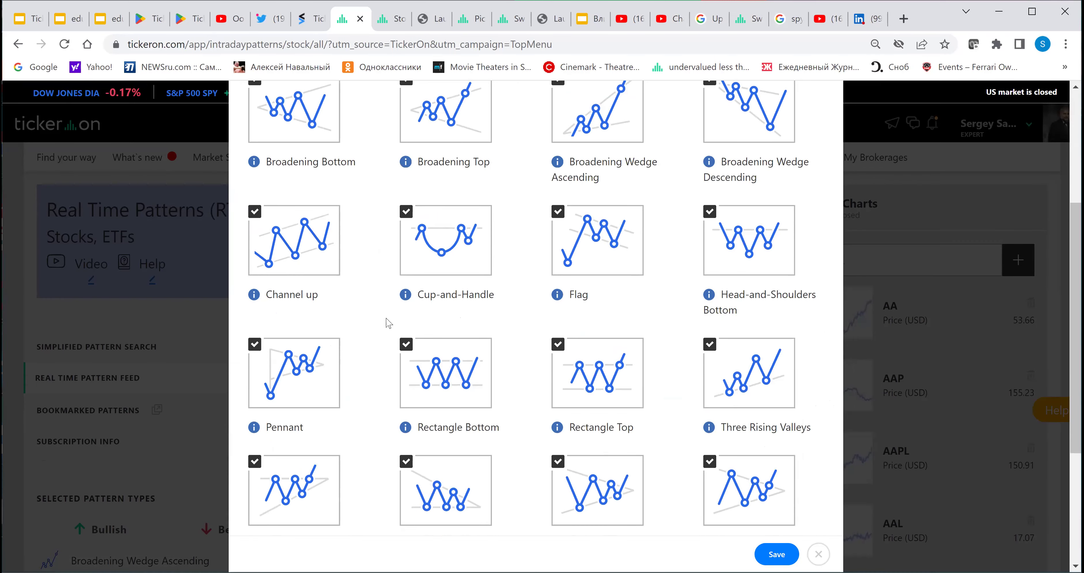
scroll(388, 323, "up", 5)
left_click(389, 223)
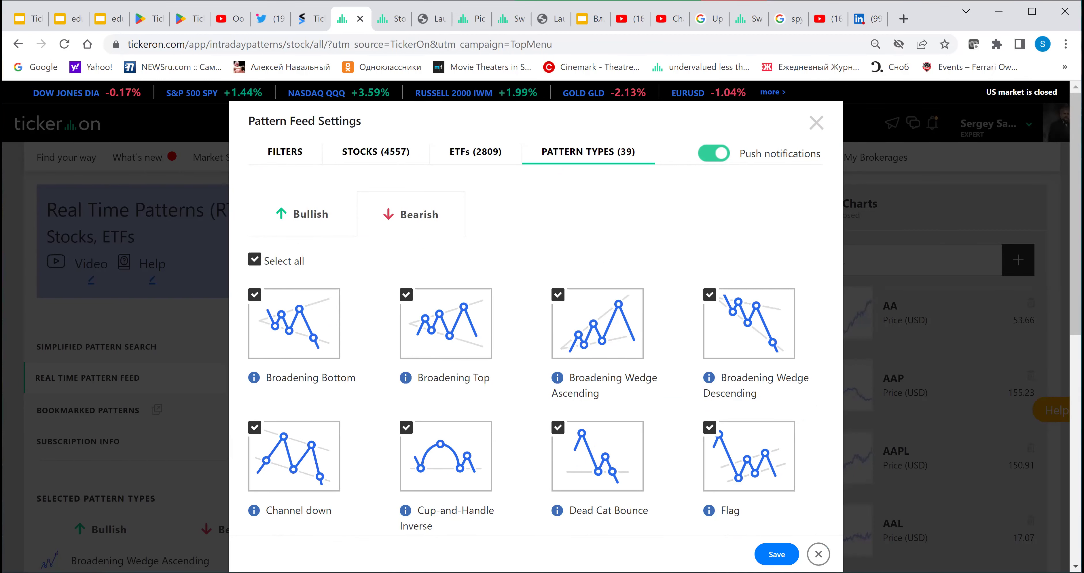
left_click(819, 554)
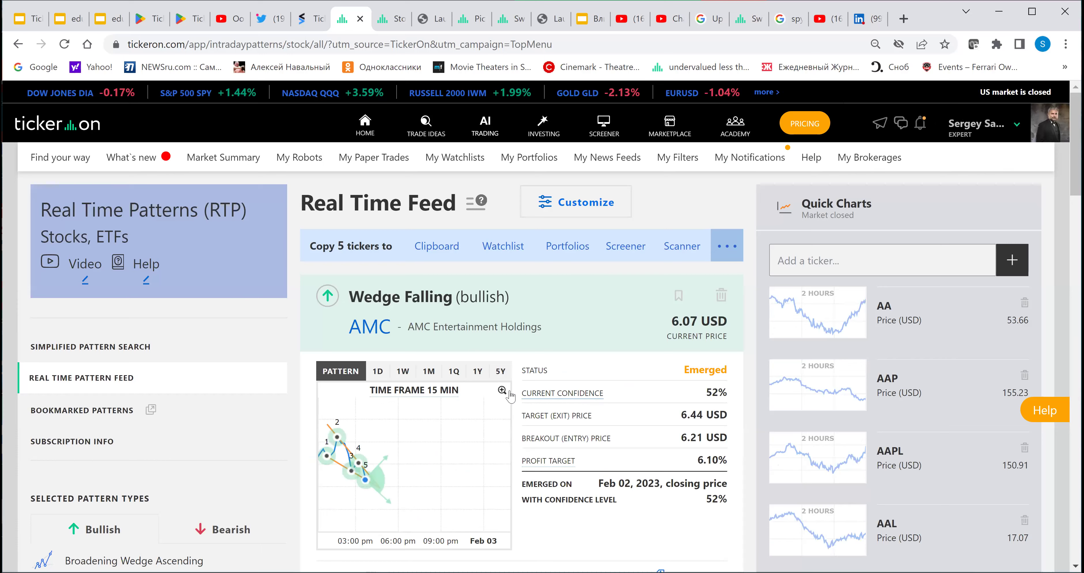
scroll(515, 395, "down", 10)
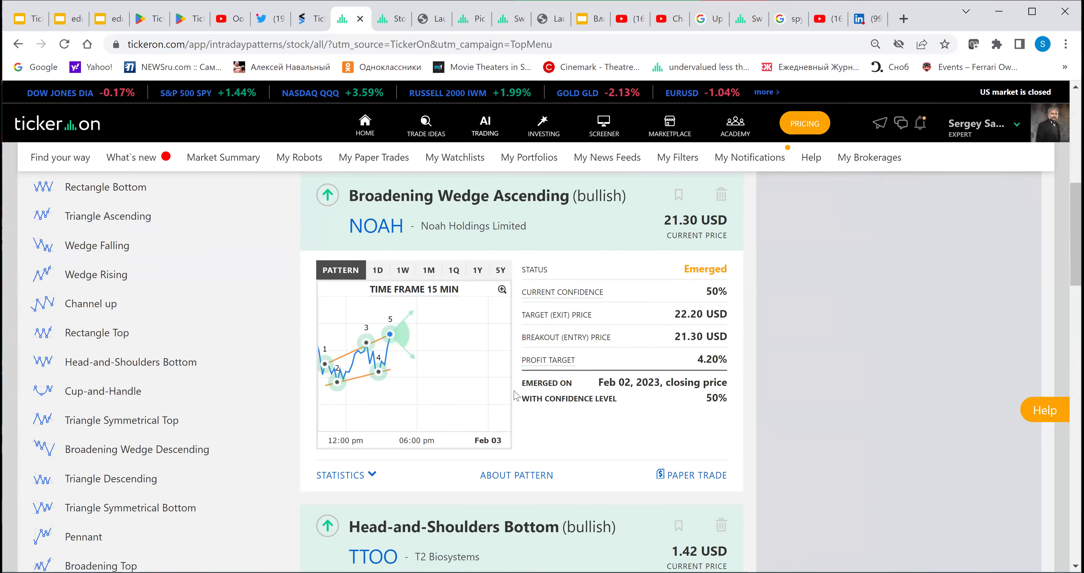
scroll(516, 395, "down", 20)
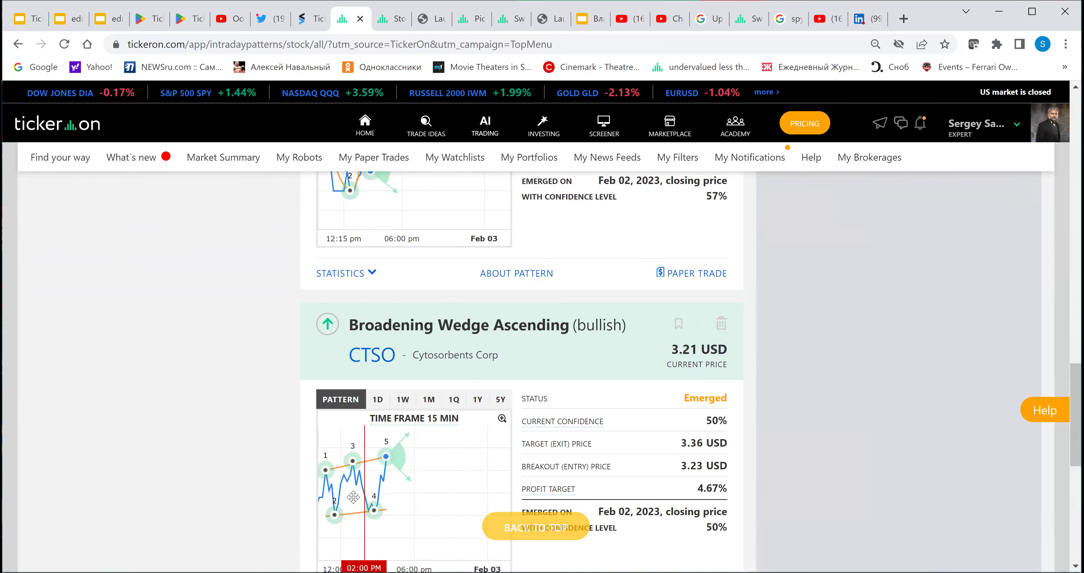
scroll(355, 500, "up", 15)
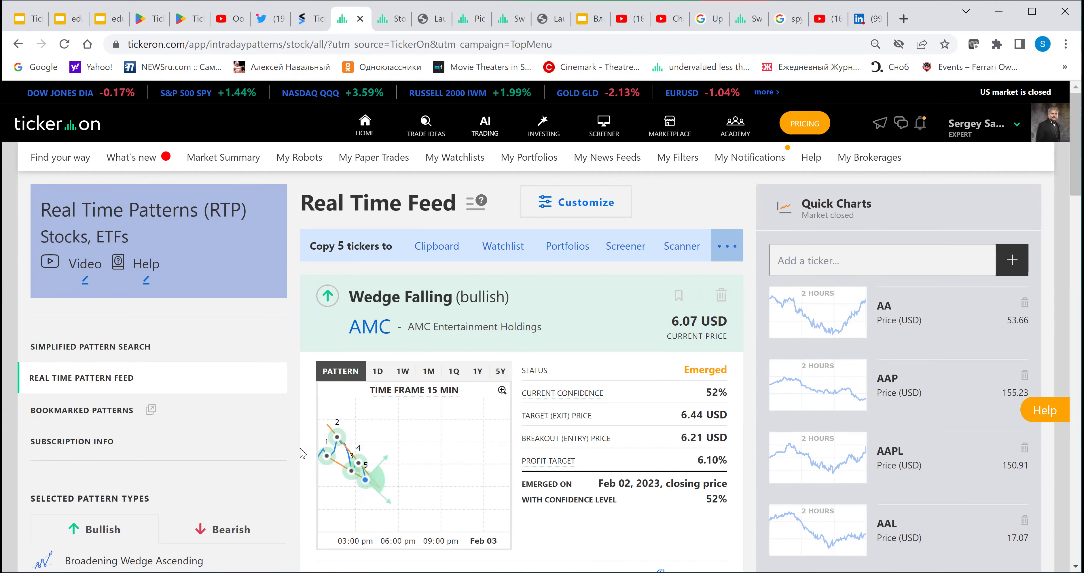
Show slide 7 of the Tickeron Webcast deck, then go back to the Tickeron Real Time Feed
left_click(25, 26)
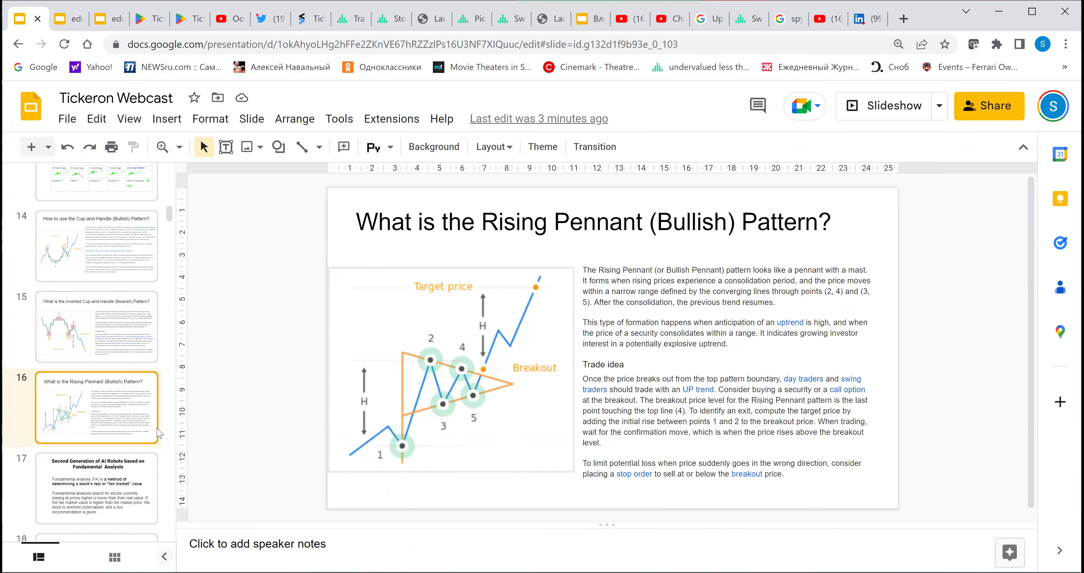
scroll(158, 434, "up", 6)
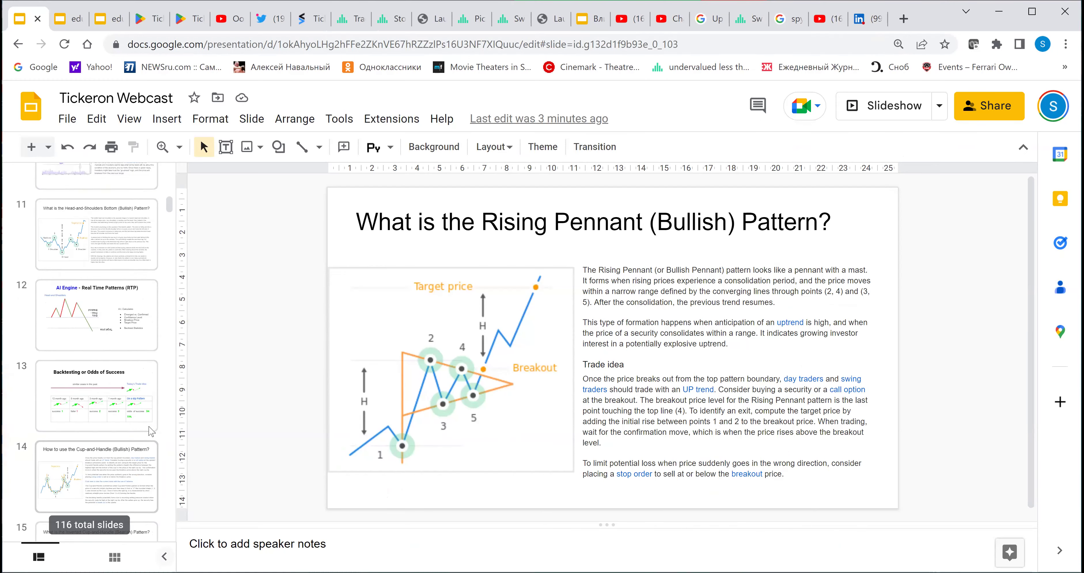
scroll(97, 295, "up", 5)
left_click(84, 255)
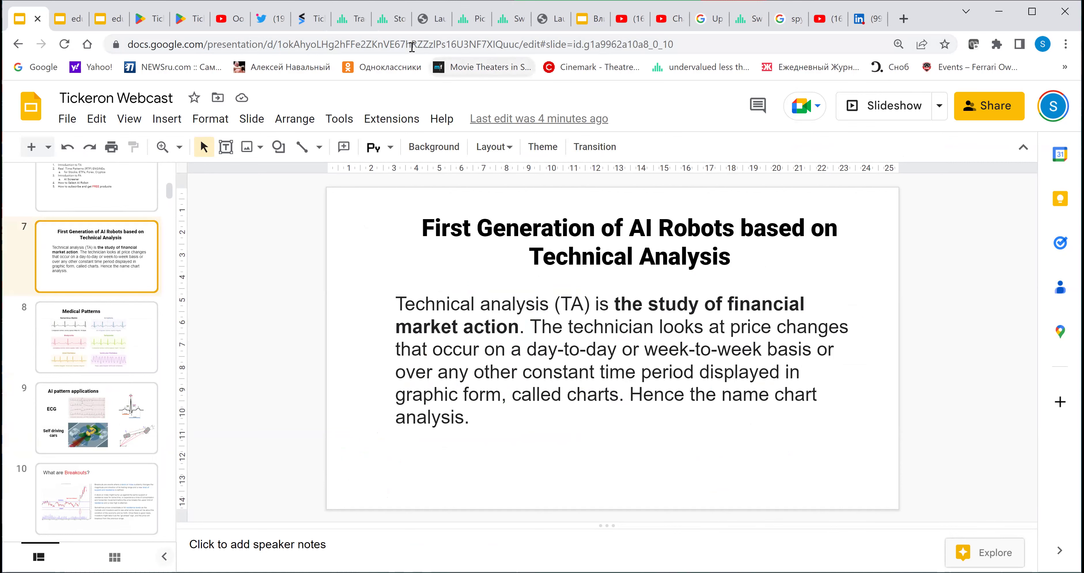
left_click(352, 21)
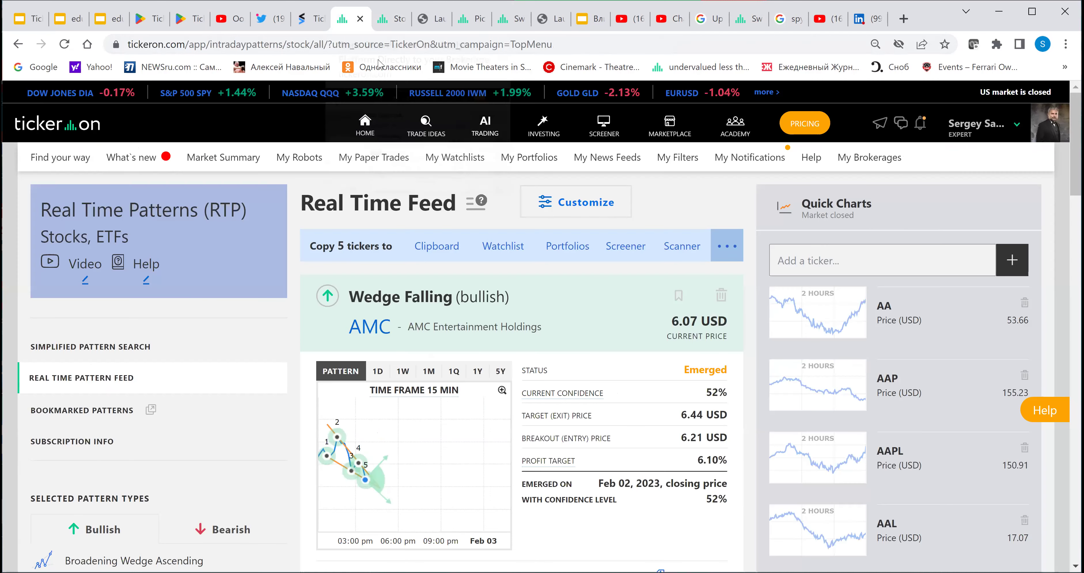
Choose AI Robots from the AI TRADING menu and scroll the list of 50 robots
left_click(486, 129)
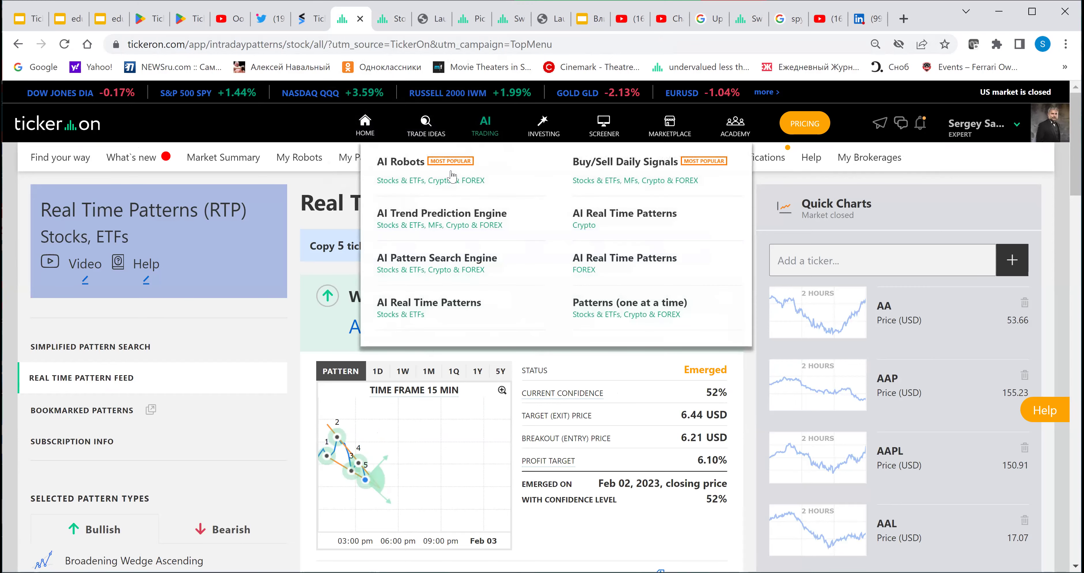
left_click(452, 176)
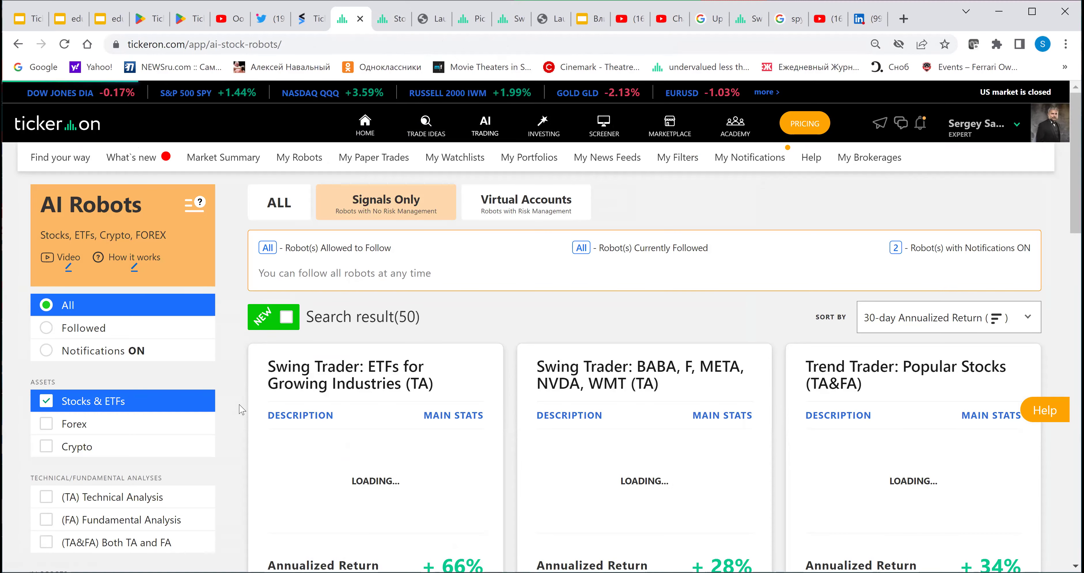
scroll(241, 410, "down", 3)
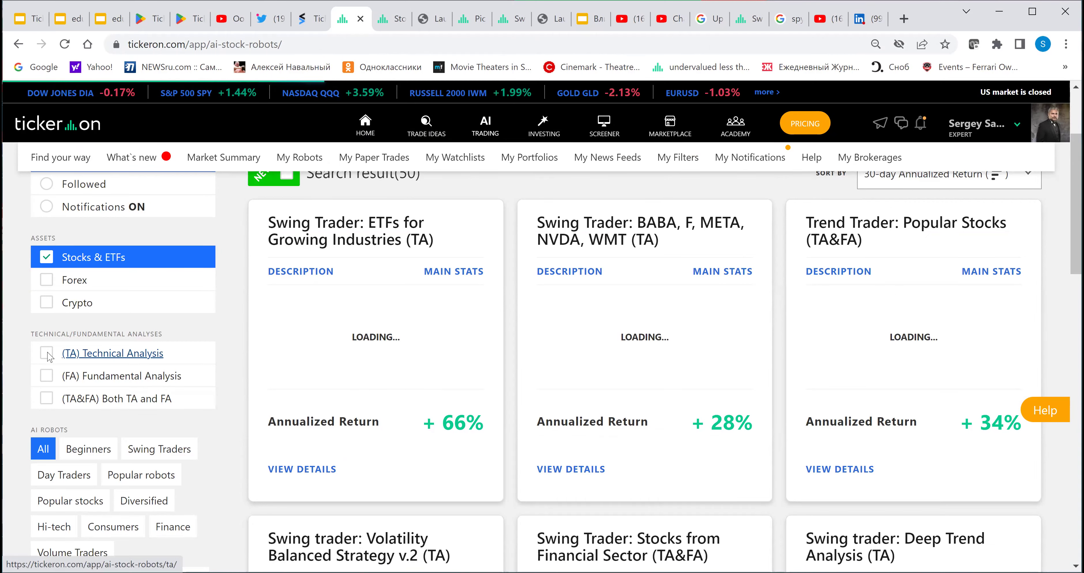
Filter robots to Technical Analysis and open the Swing Trader BABA, F, META, NVDA, WMT description
left_click(142, 358)
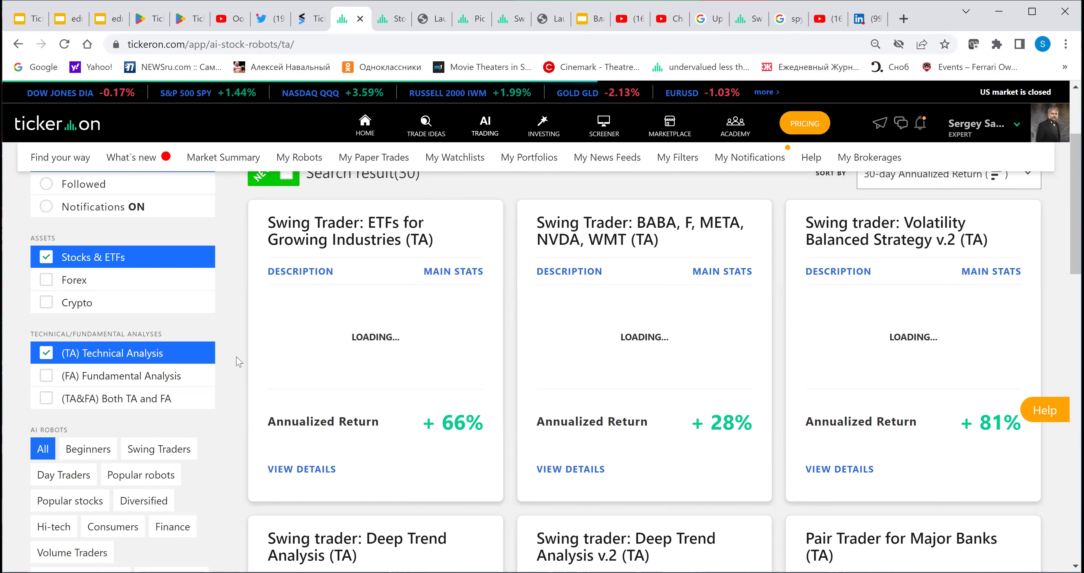
scroll(239, 361, "down", 7)
scroll(238, 362, "up", 5)
scroll(238, 362, "up", 3)
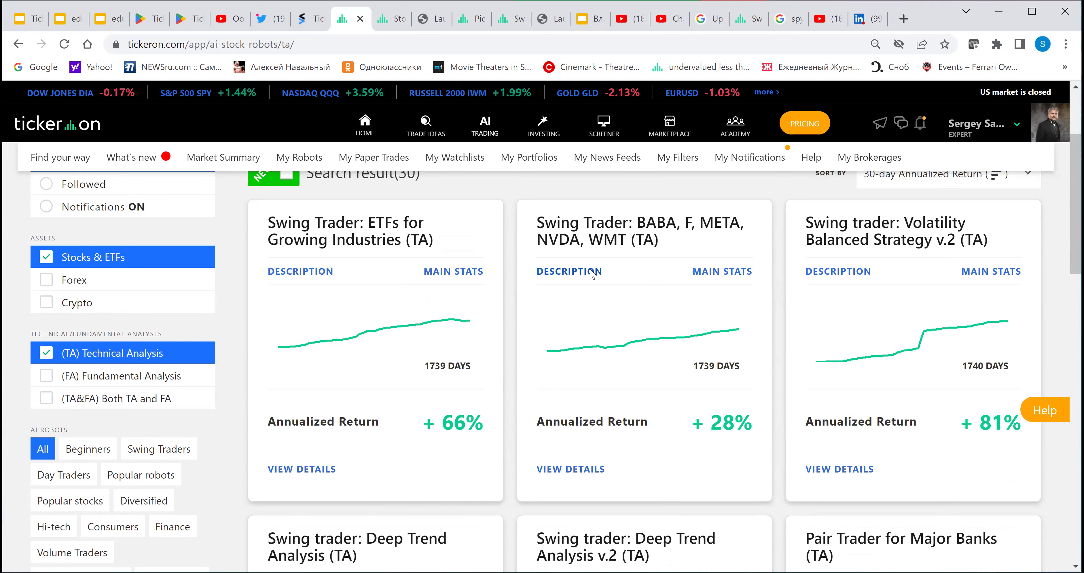
left_click(580, 272)
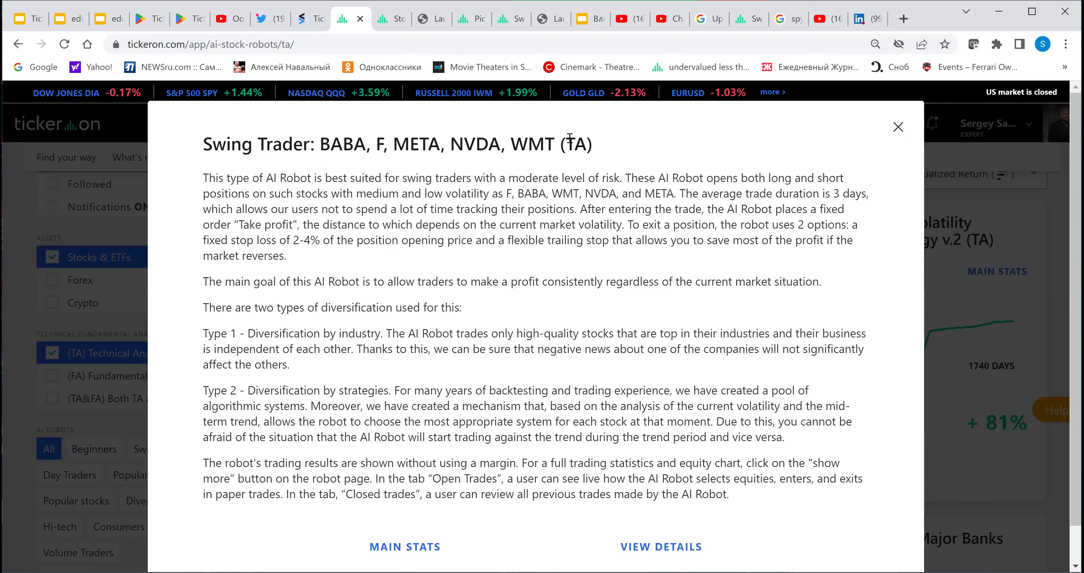
Swap the description for the robot's main stats, review them (Profit Factor 1.6), then close the popup
left_click(898, 127)
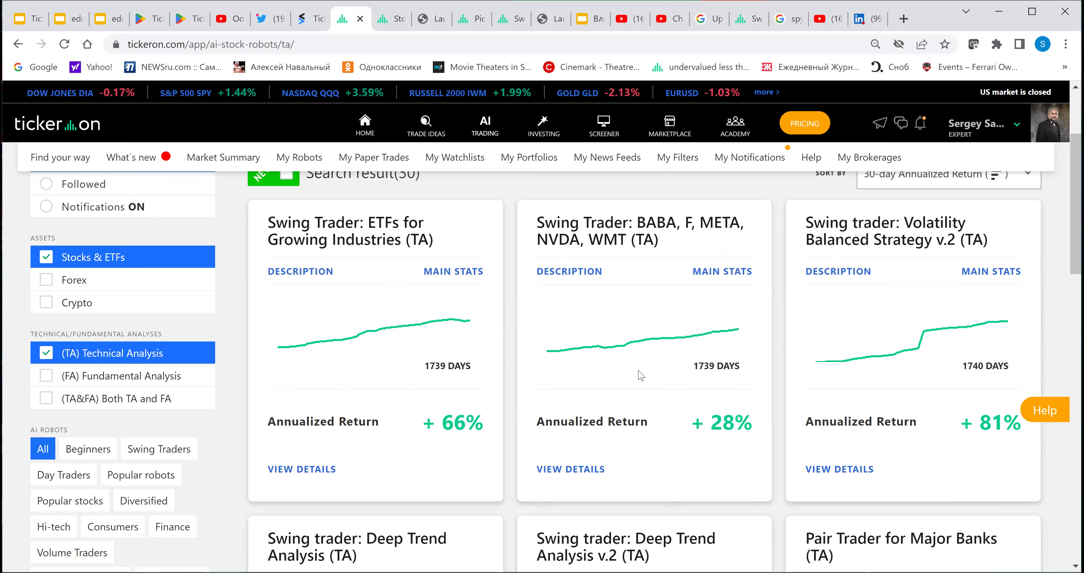
left_click(722, 274)
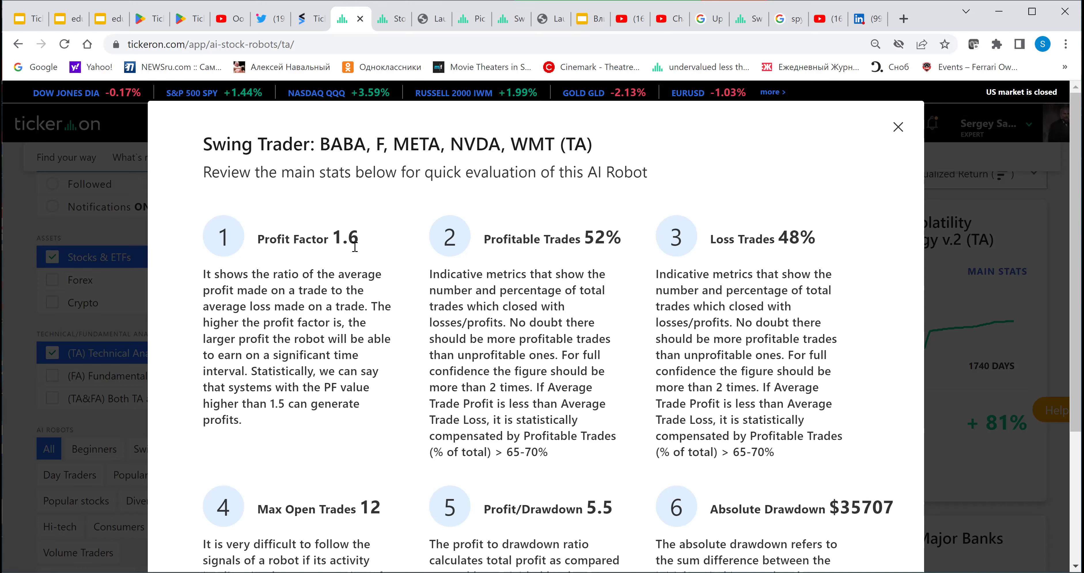
scroll(377, 253, "down", 2)
scroll(377, 253, "up", 2)
left_click(898, 127)
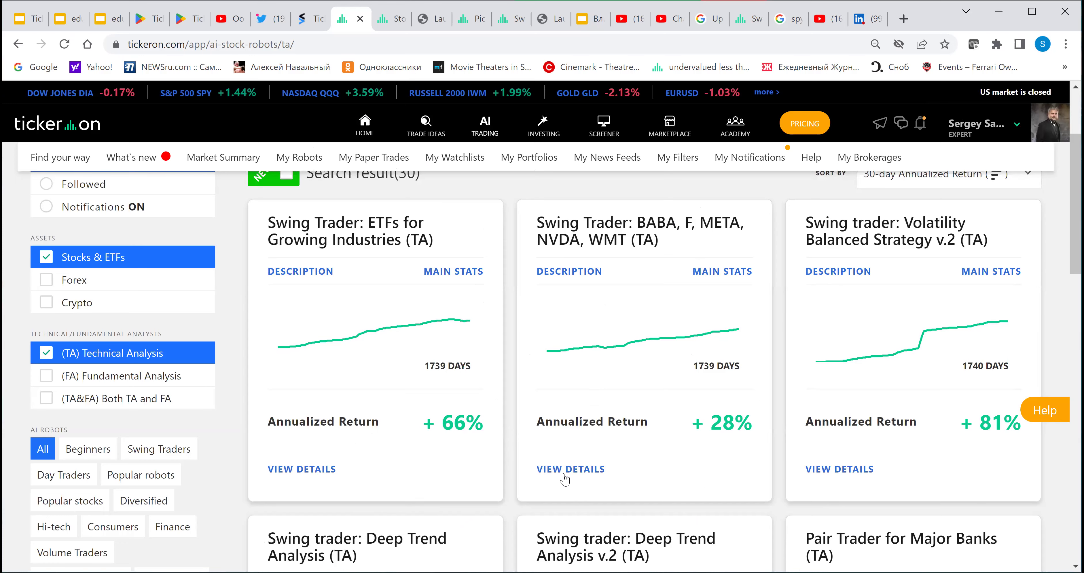
Open the full page of the BABA, F, META, NVDA, WMT swing trader robot
left_click(571, 470)
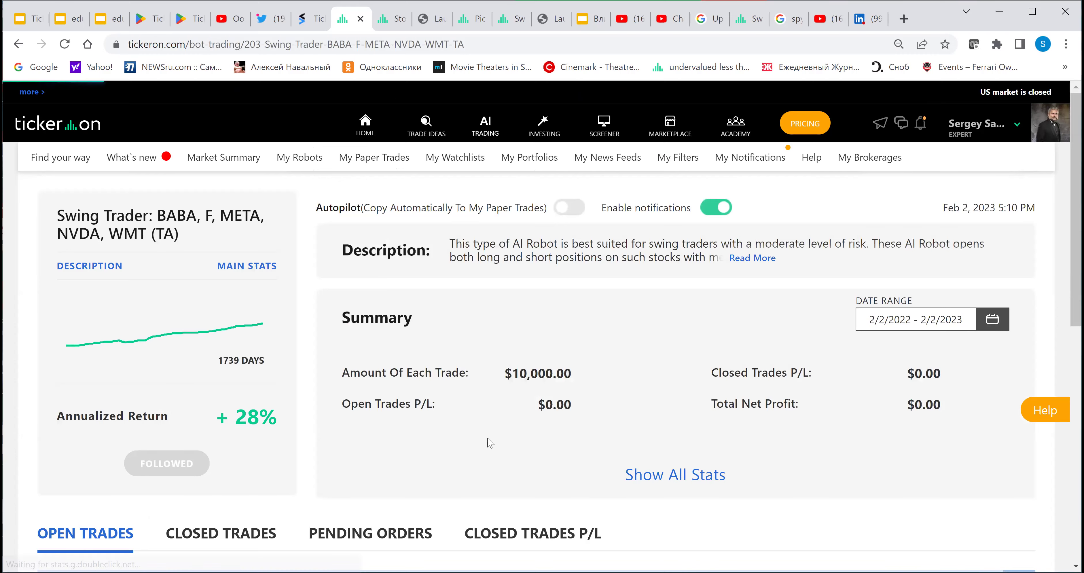
scroll(489, 442, "down", 6)
scroll(238, 443, "up", 4)
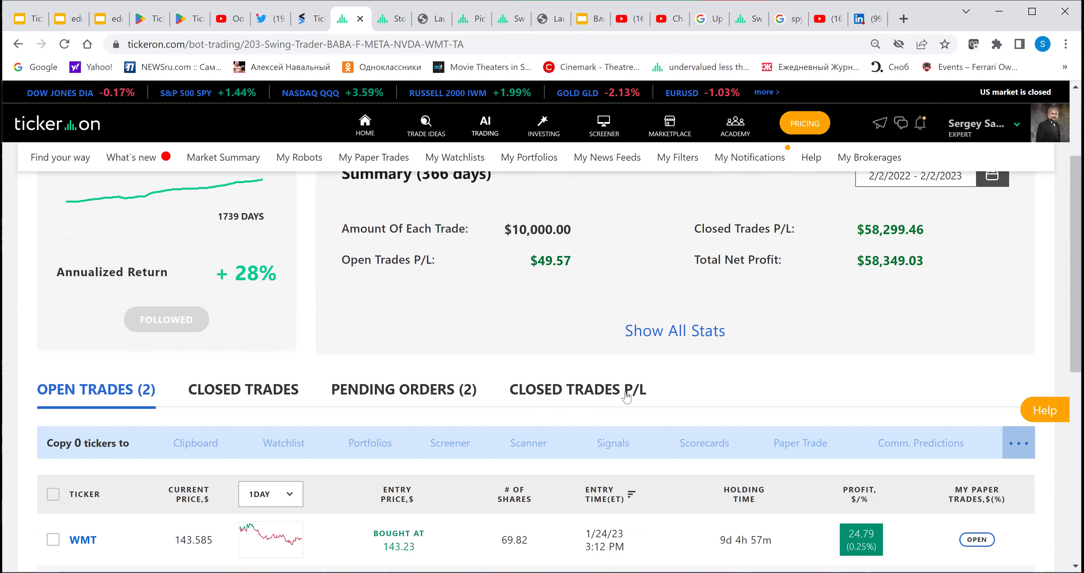
scroll(537, 414, "down", 3)
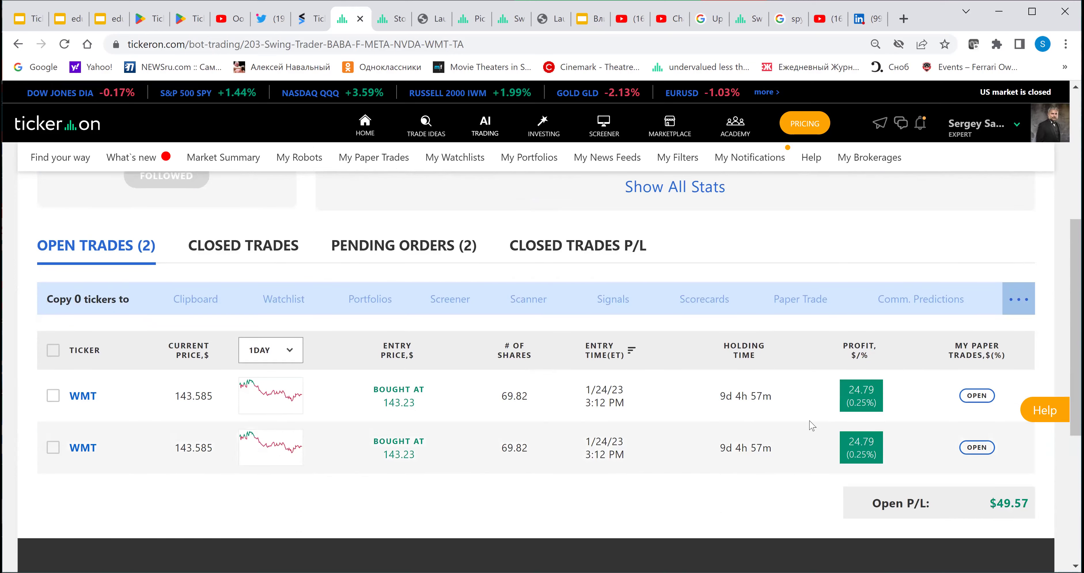
scroll(341, 456, "up", 3)
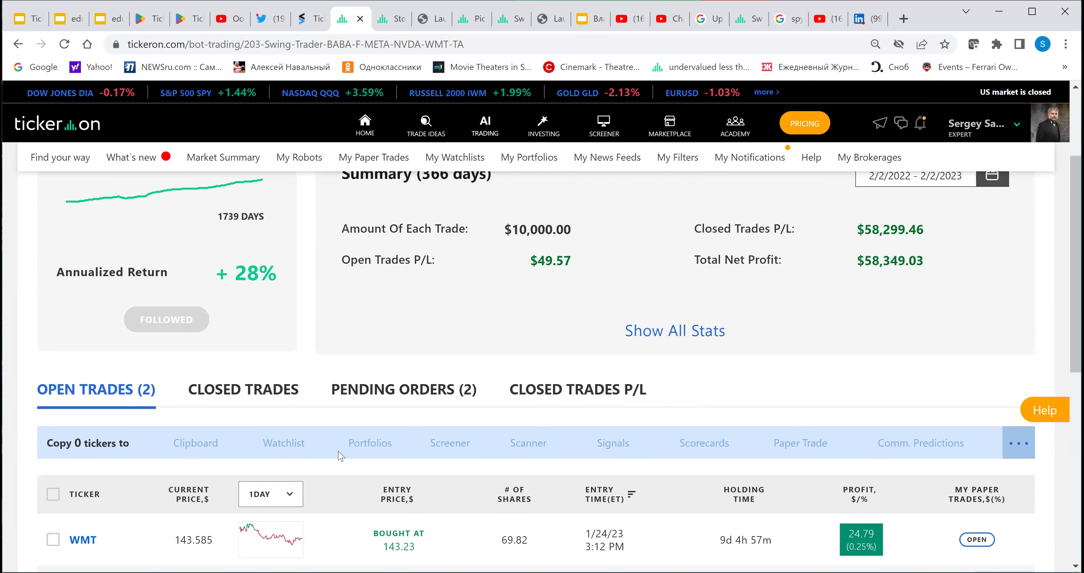
List the robot's 672 closed trades
left_click(244, 400)
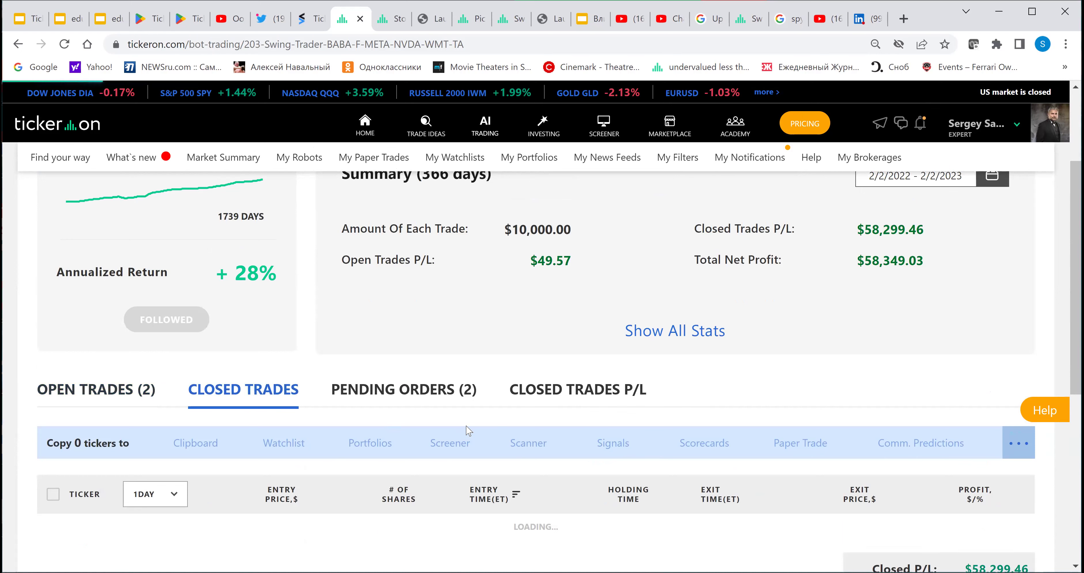
scroll(468, 430, "down", 10)
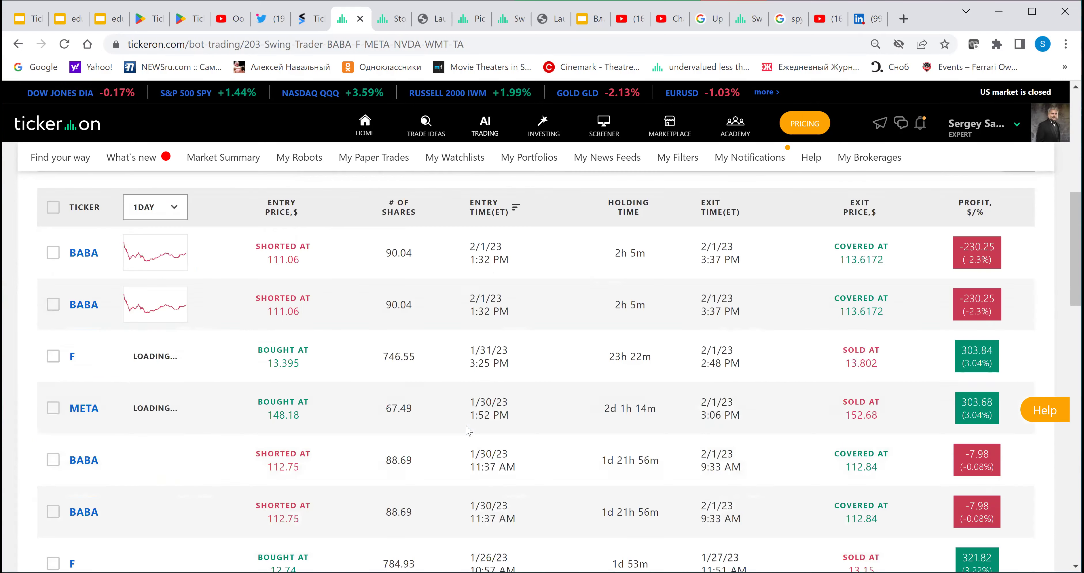
scroll(468, 430, "down", 1)
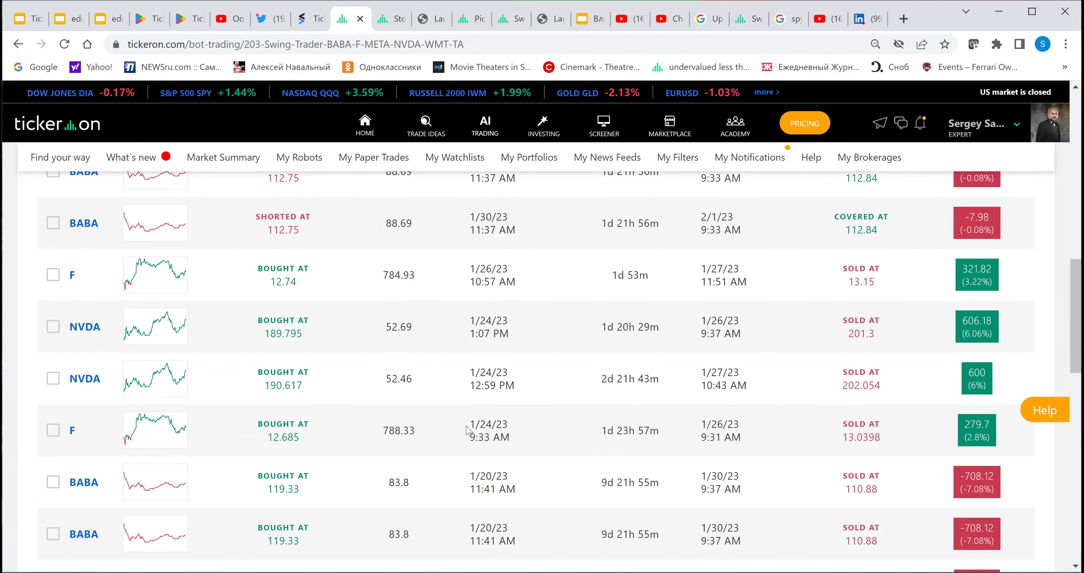
scroll(467, 430, "up", 10)
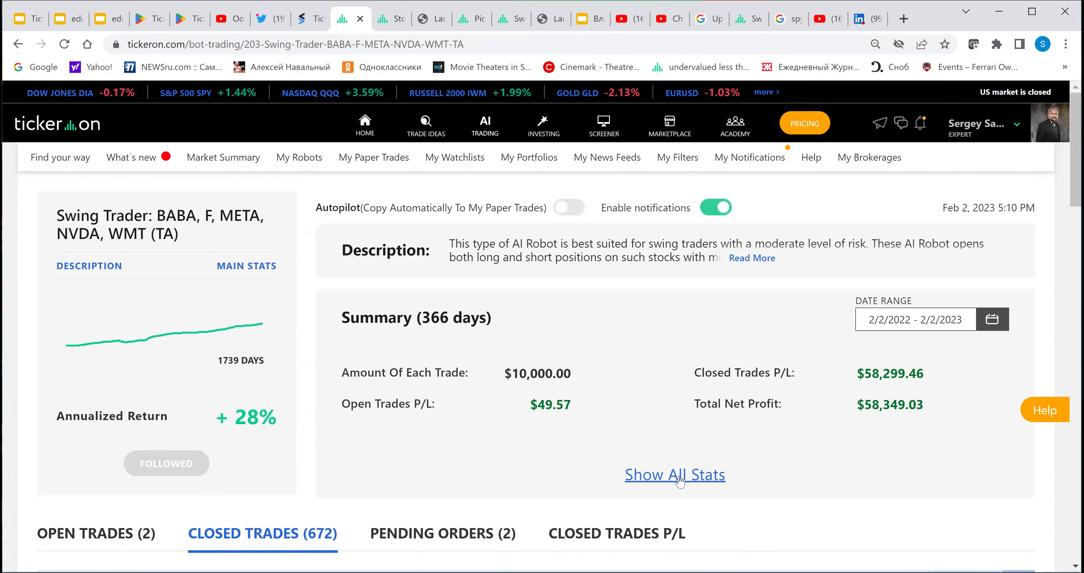
Expand all stats and review the profit chart: 345 profitable trades (51.34%), 38.53% annualized P/L
left_click(679, 480)
scroll(682, 480, "down", 2)
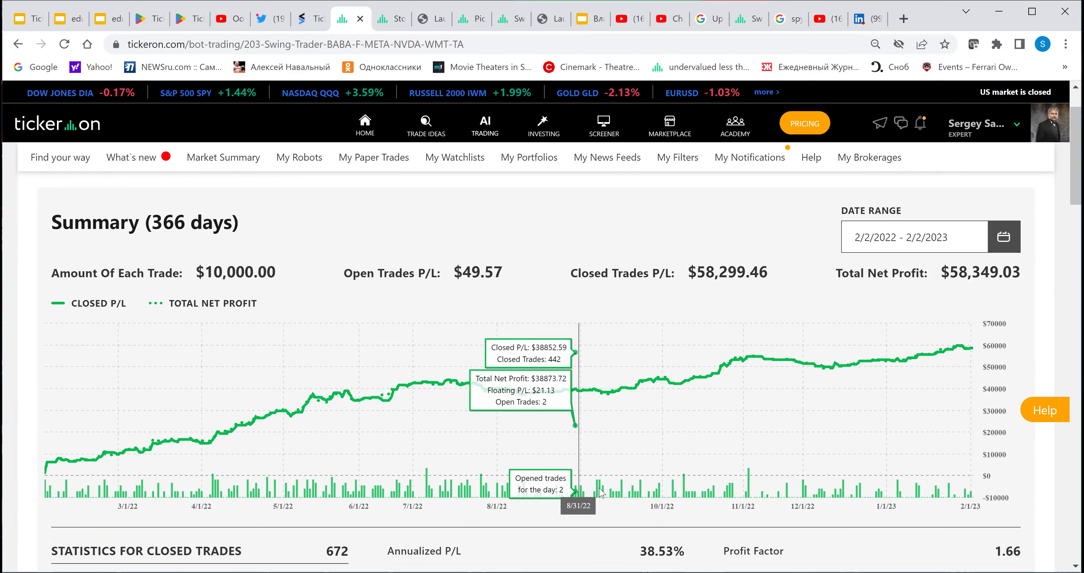
scroll(614, 494, "down", 2)
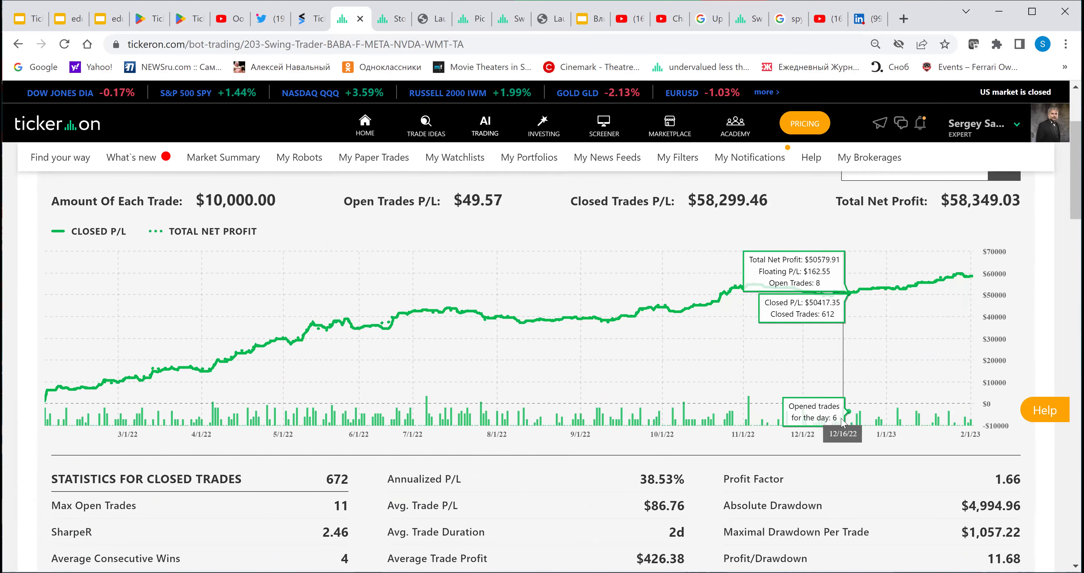
scroll(968, 404, "down", 2)
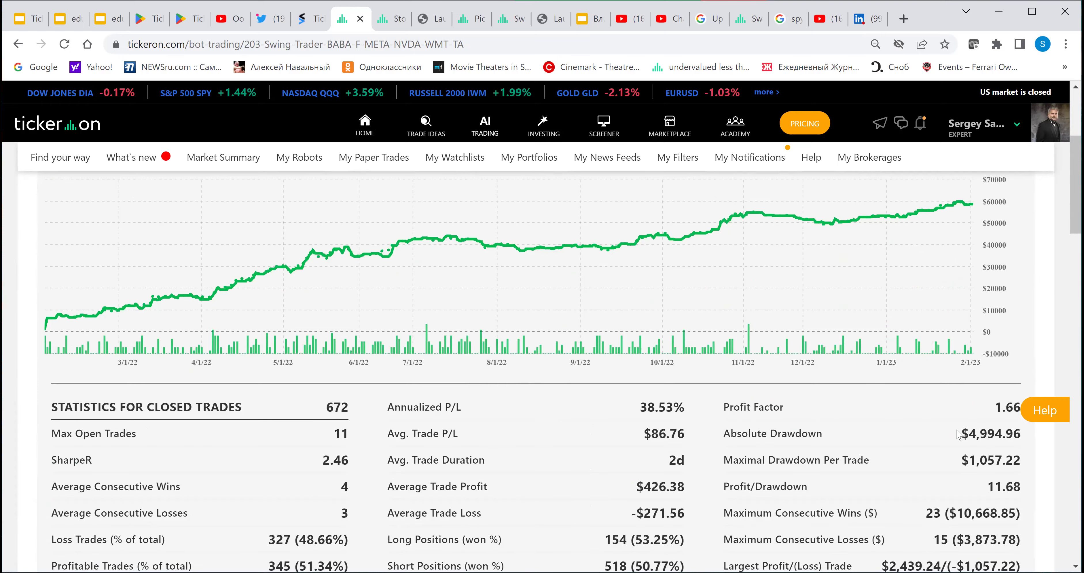
scroll(631, 457, "down", 2)
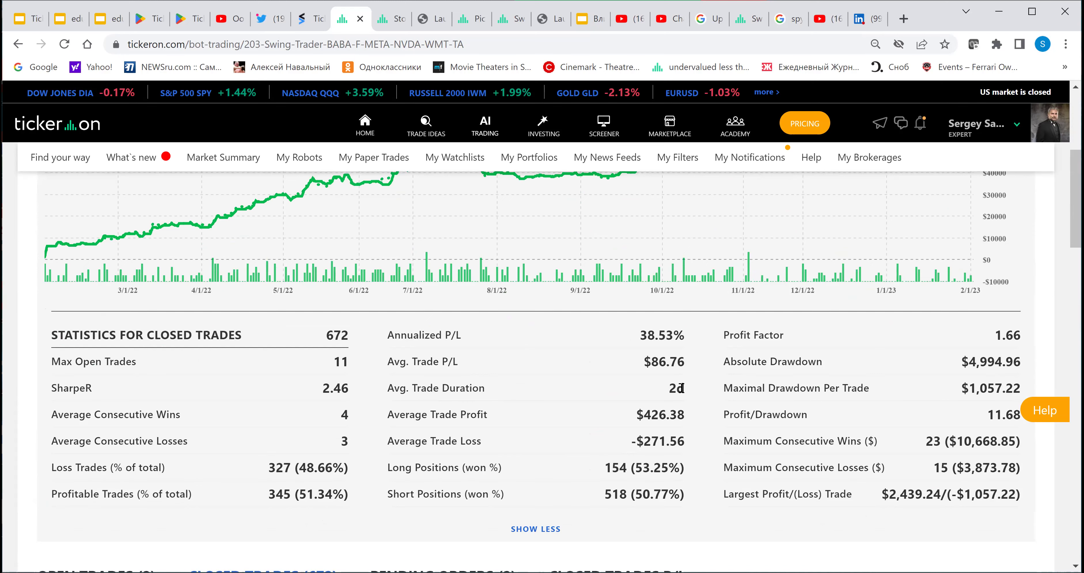
scroll(682, 387, "down", 5)
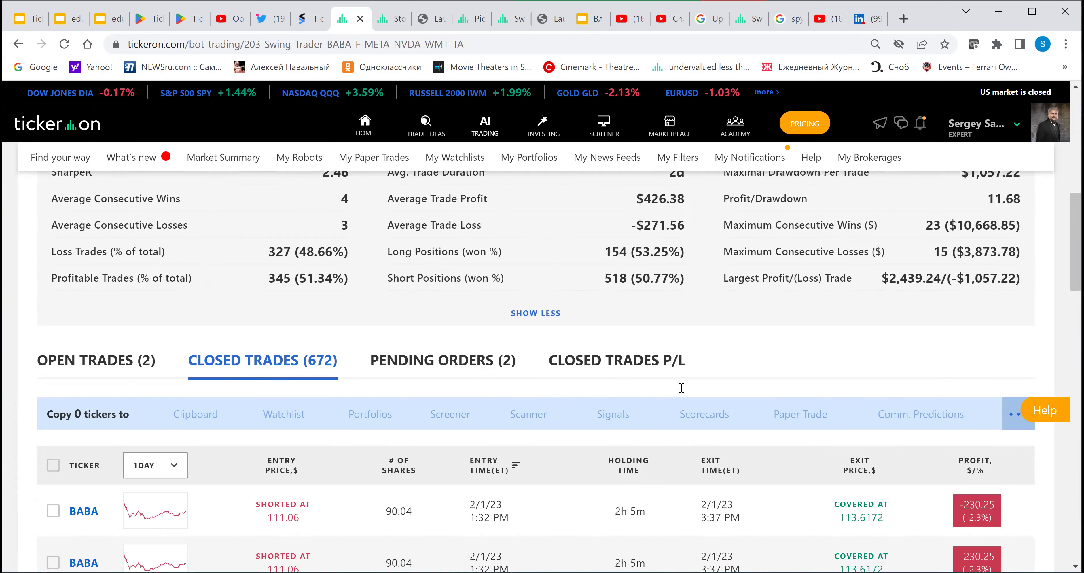
scroll(682, 392, "down", 12)
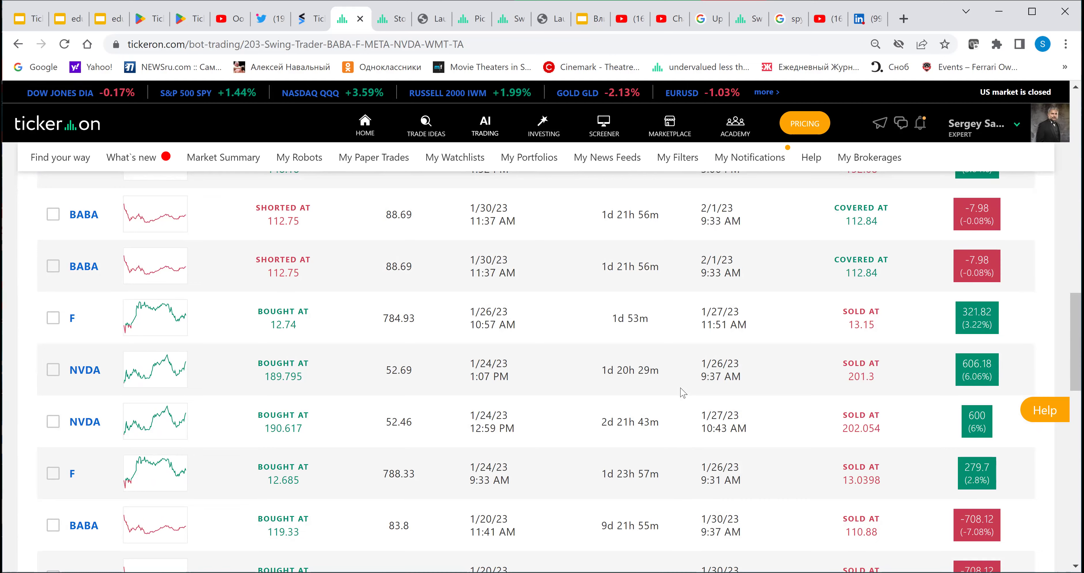
scroll(682, 392, "up", 20)
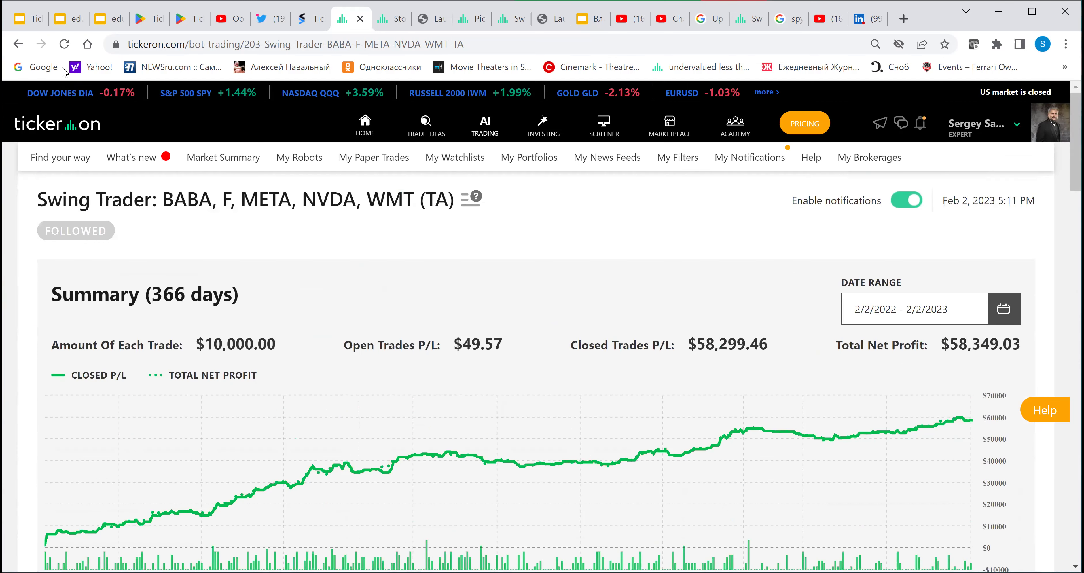
Return to the robot list and switch the filter from Technical to Fundamental Analysis robots
left_click(18, 45)
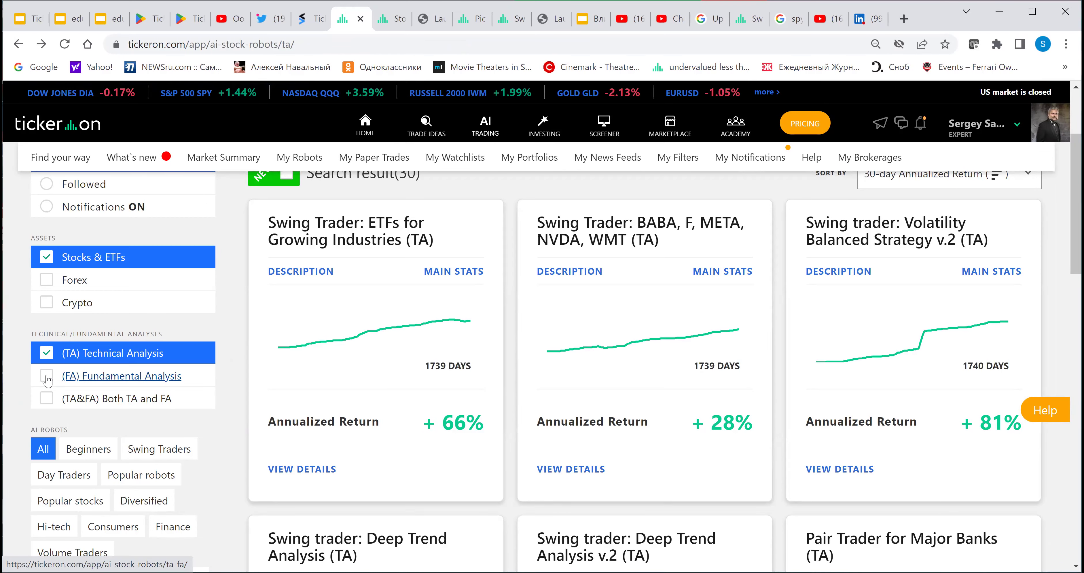
left_click(48, 379)
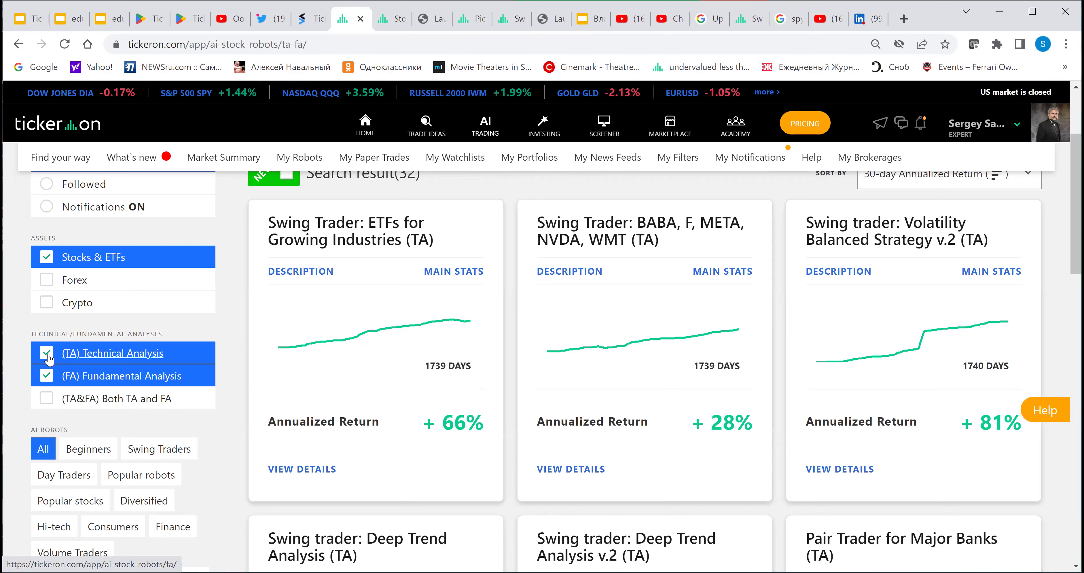
left_click(47, 353)
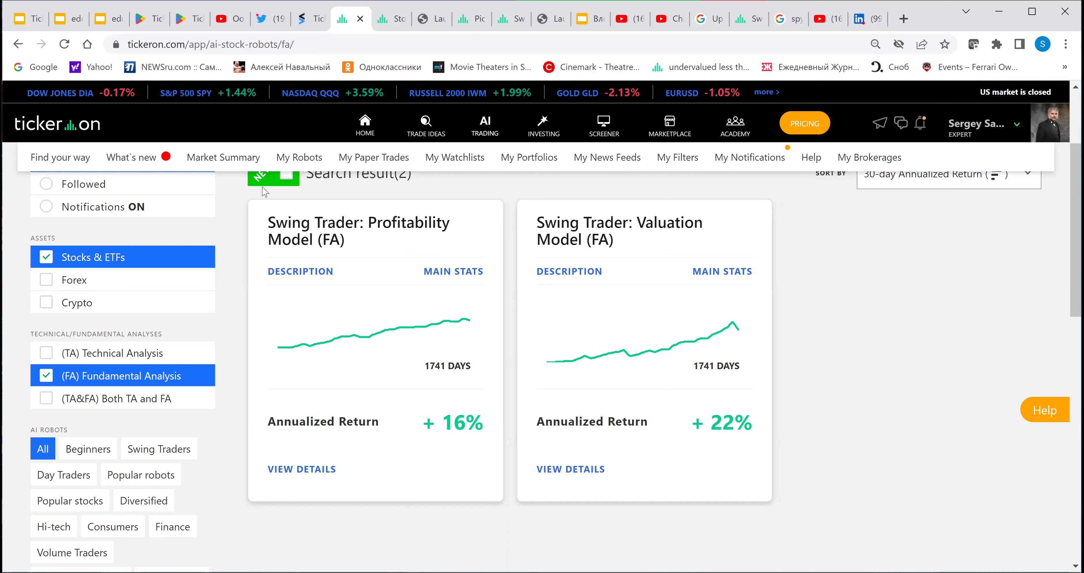
In the Tickeron Webcast deck, view slide 17 on FA robots and slide 18 on the AI Screener
left_click(33, 18)
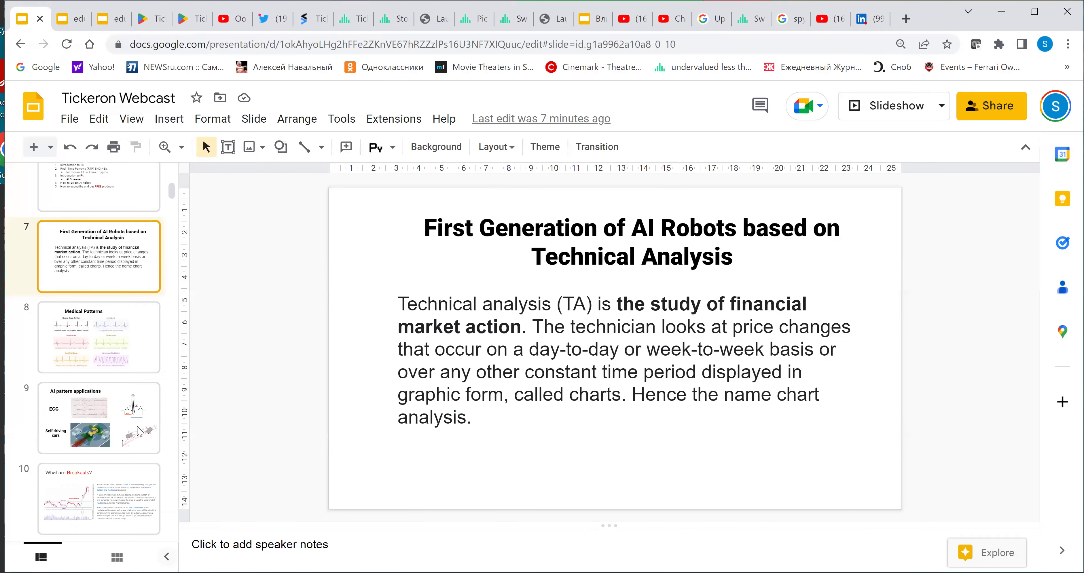
scroll(137, 430, "down", 10)
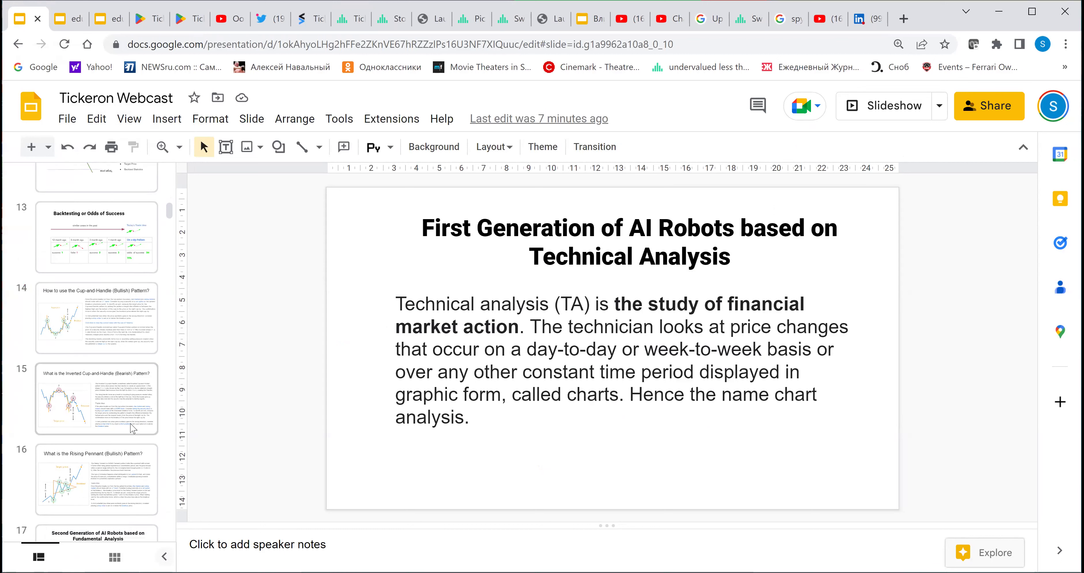
scroll(135, 432, "down", 5)
left_click(119, 344)
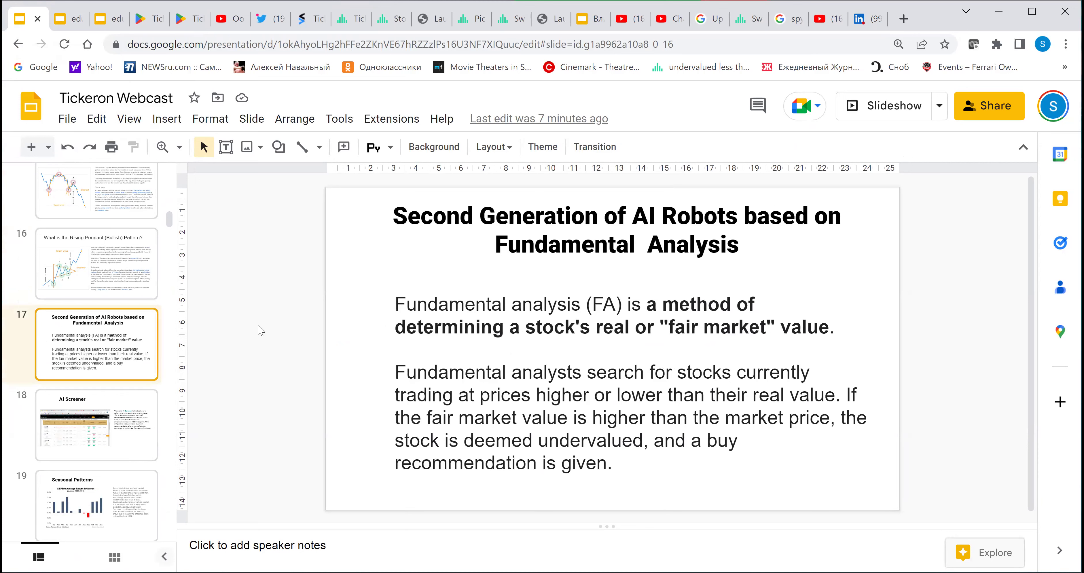
left_click(113, 424)
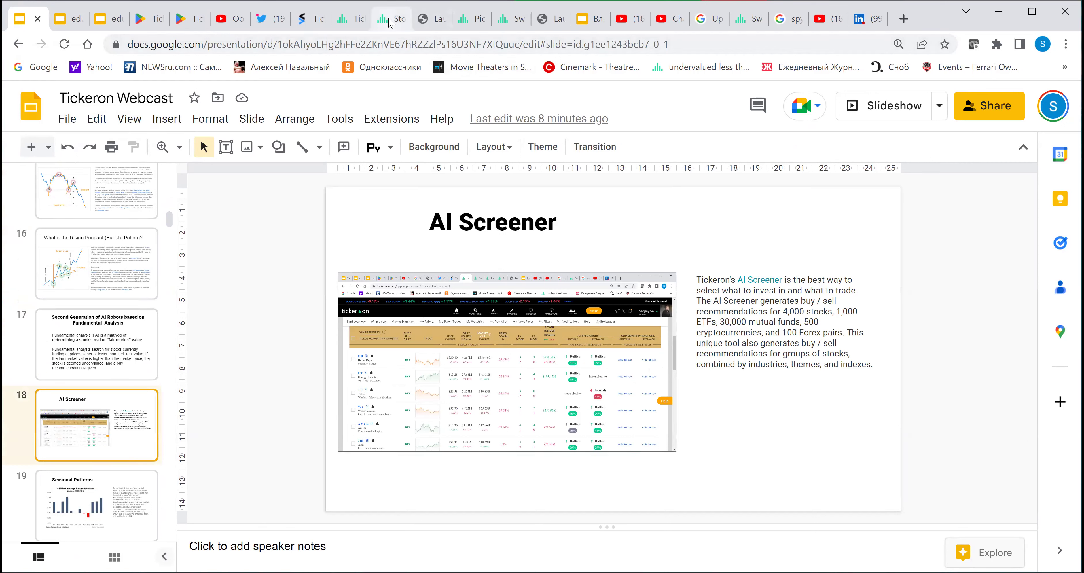
mouse_move(414, 27)
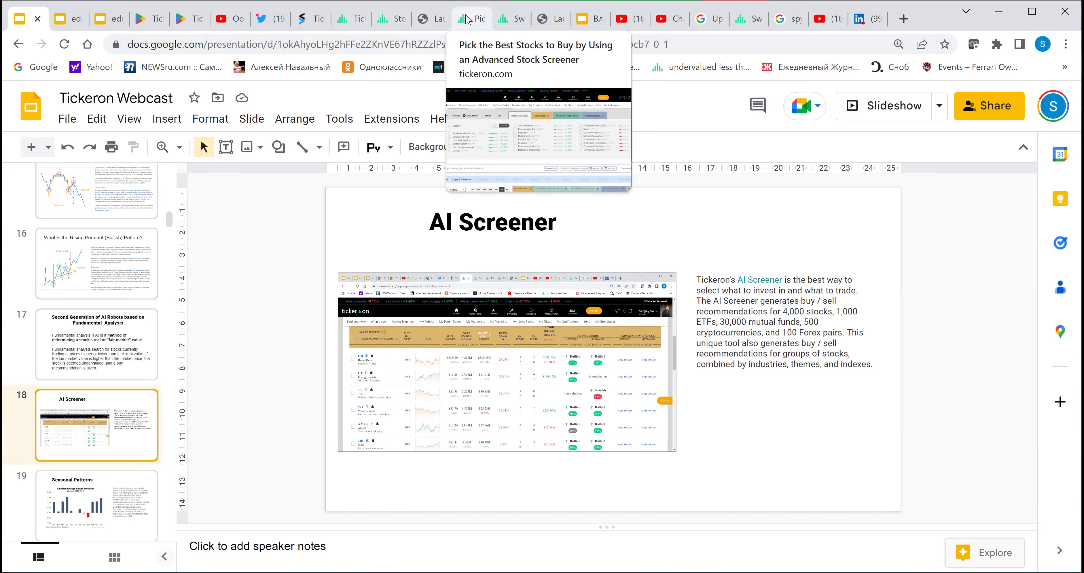
left_click(465, 29)
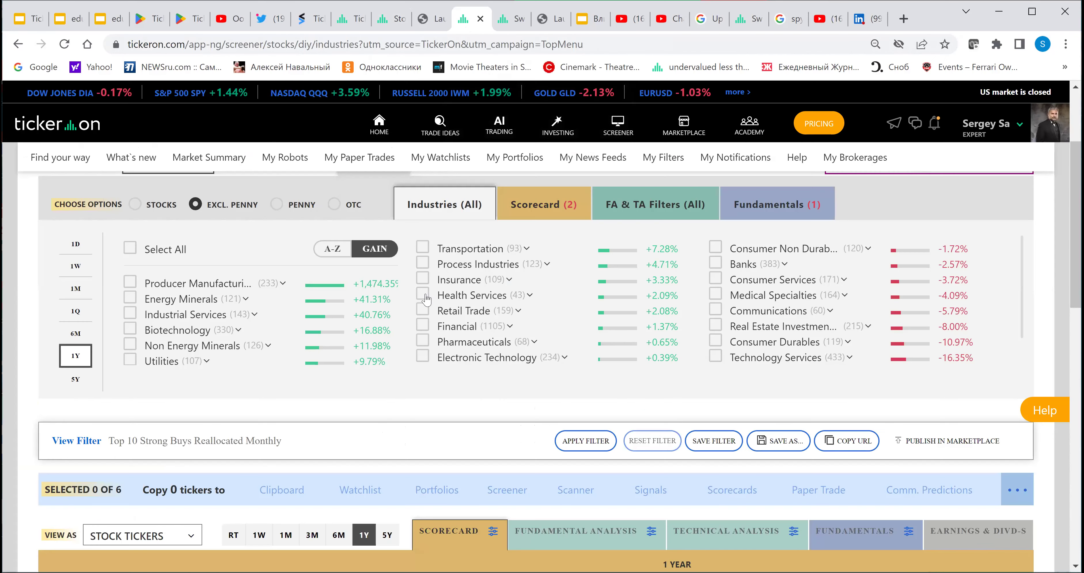
Scroll to the screener results table and show each ticker's Fundamental Analysis ratings
scroll(426, 299, "up", 3)
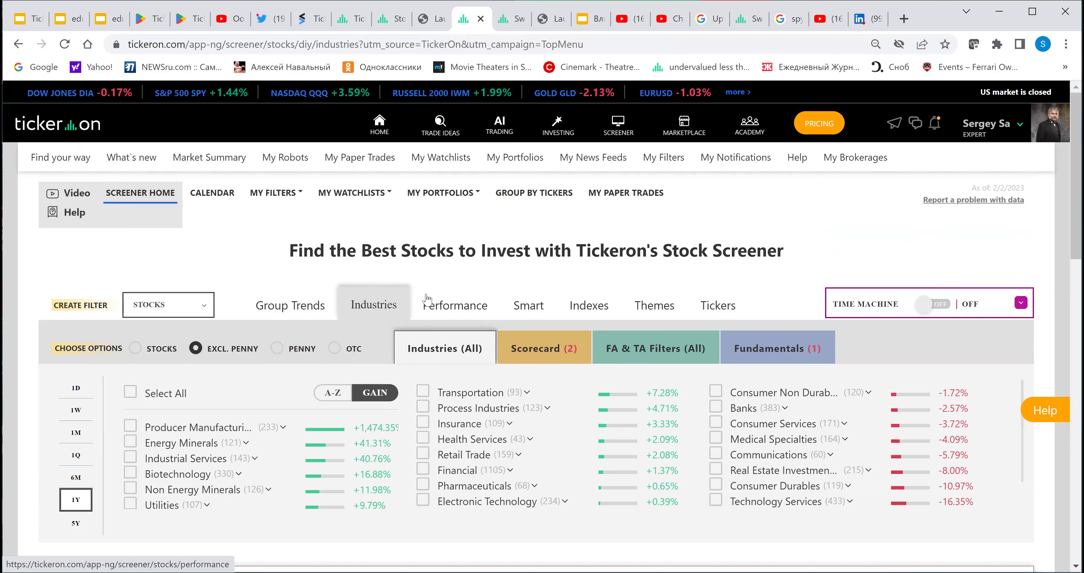
scroll(426, 299, "down", 9)
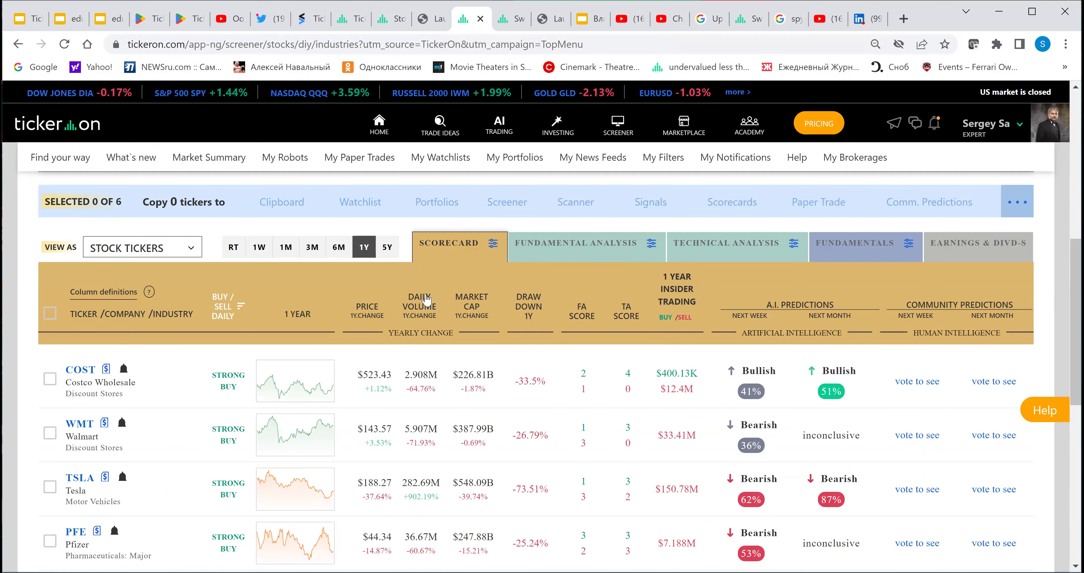
left_click(547, 254)
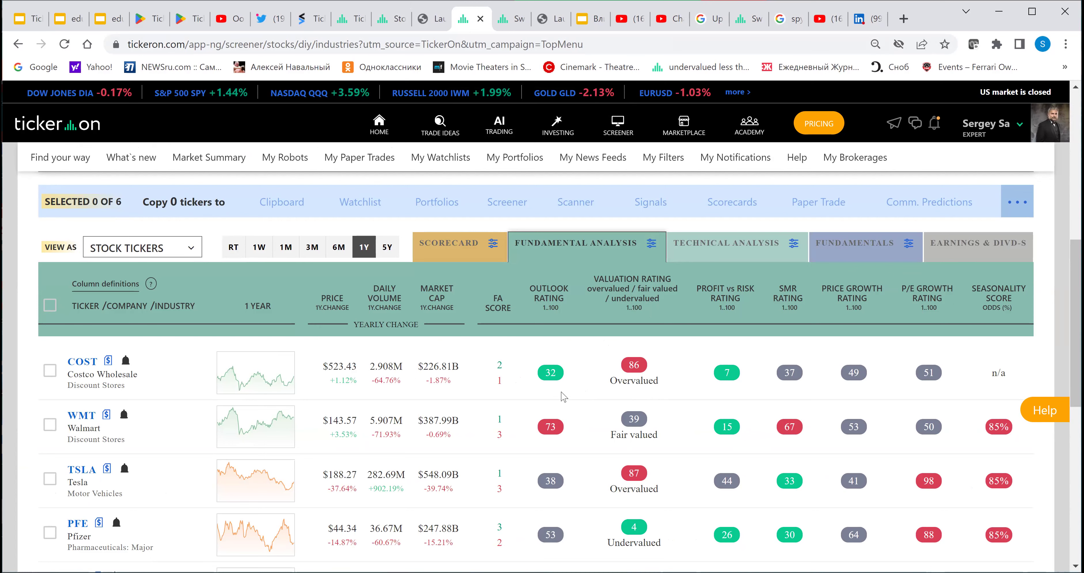
scroll(564, 397, "up", 2)
scroll(563, 397, "down", 2)
View the results' Technical Analysis indicators, then restore the Scorecard columns with Strong Buy ratings
left_click(730, 253)
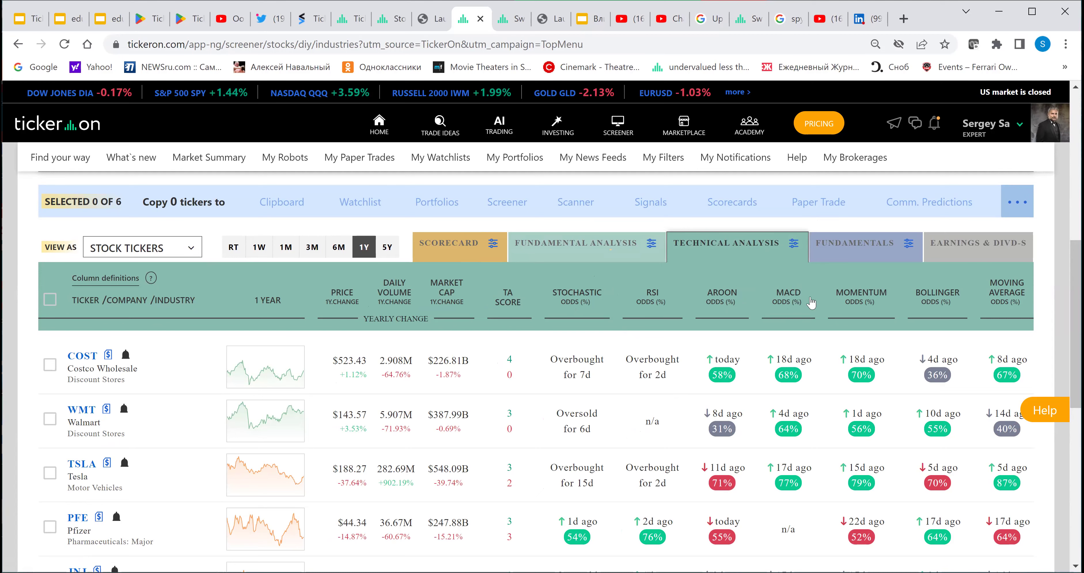
right_click(923, 331)
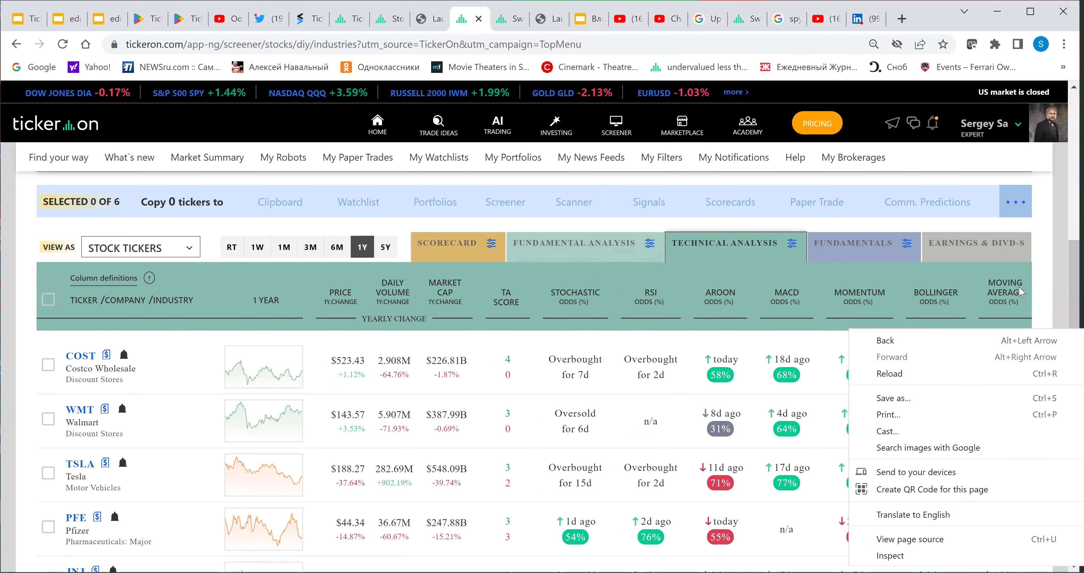
left_click(941, 278)
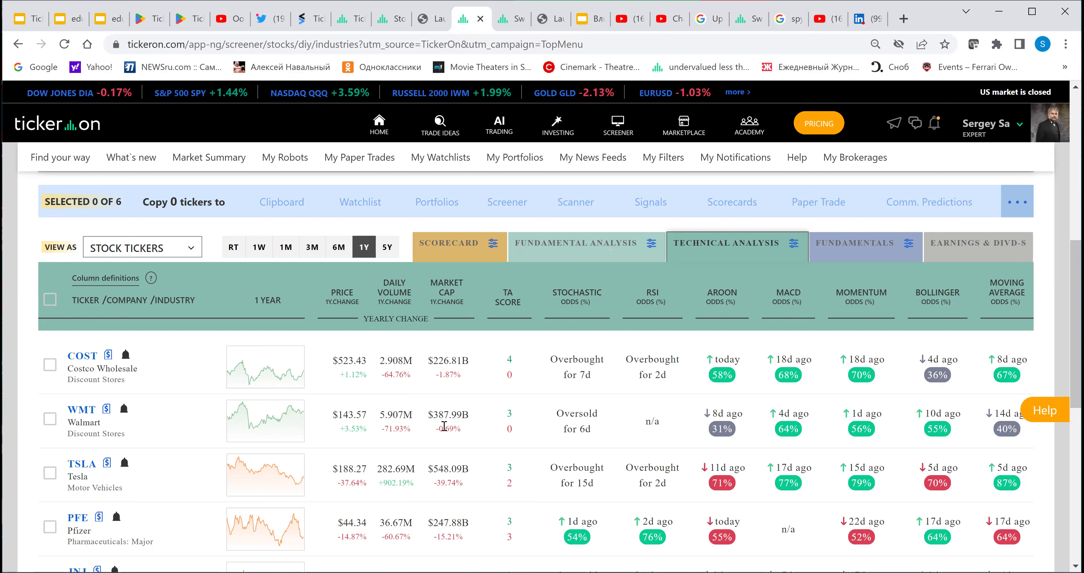
left_click(463, 256)
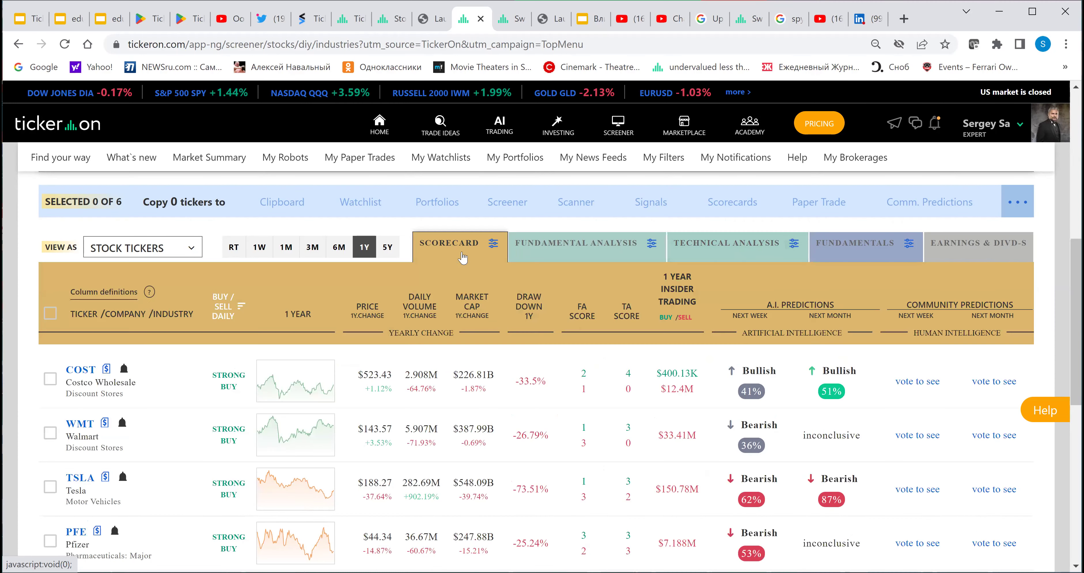
Display the Scorecard filter criteria: Buy/Sell Strong Buy and Market Cap $200B and more
left_click(467, 302)
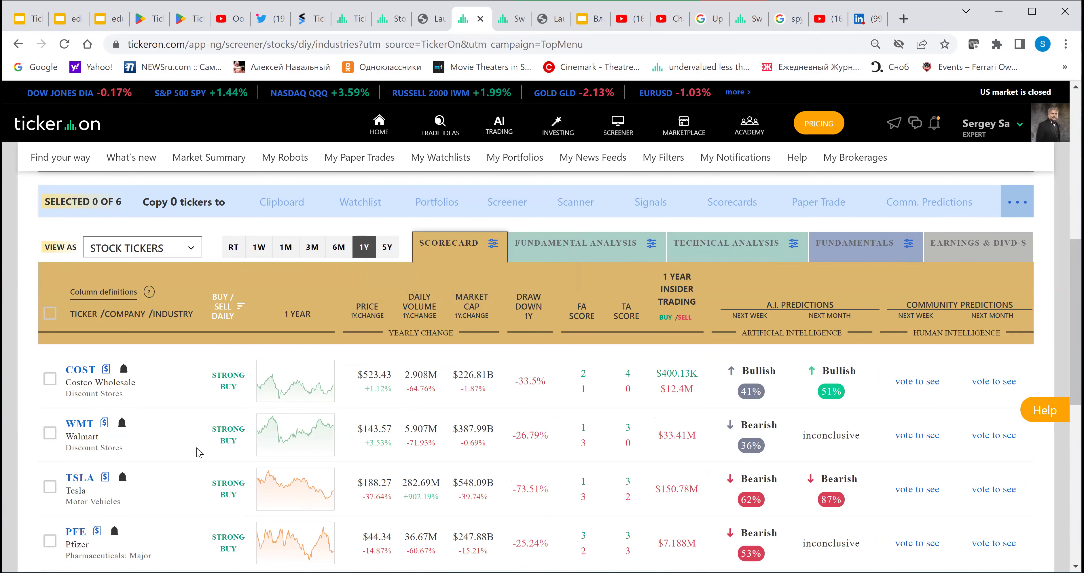
scroll(199, 453, "up", 2)
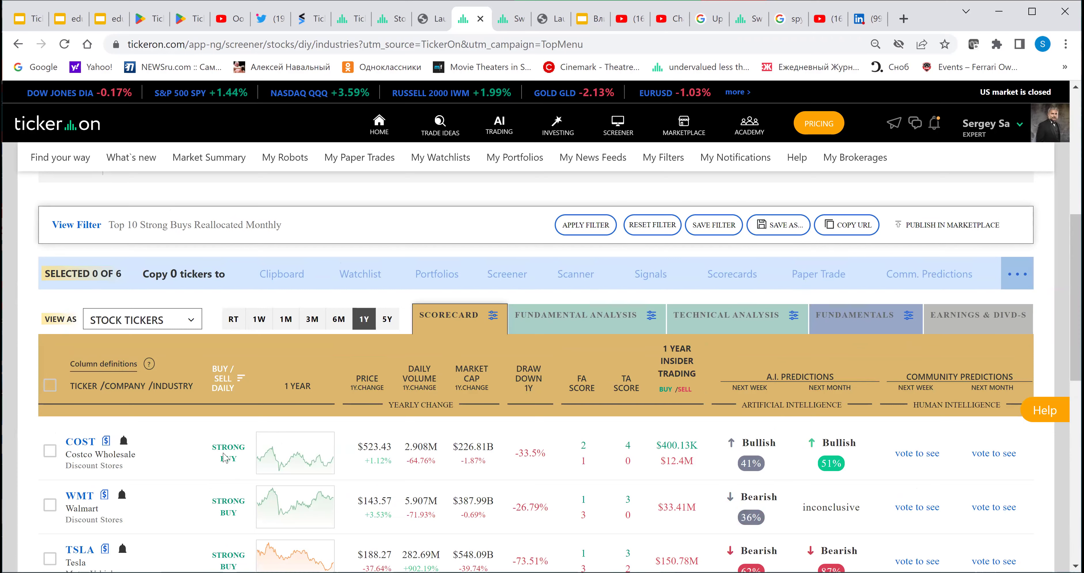
scroll(225, 458, "up", 5)
scroll(295, 400, "down", 5)
scroll(357, 358, "up", 5)
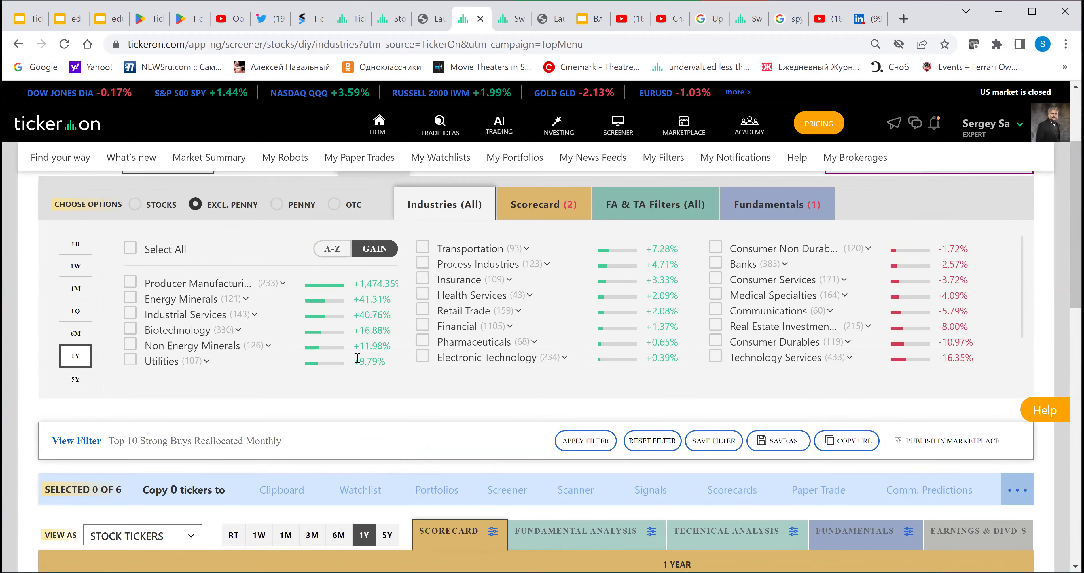
left_click(538, 205)
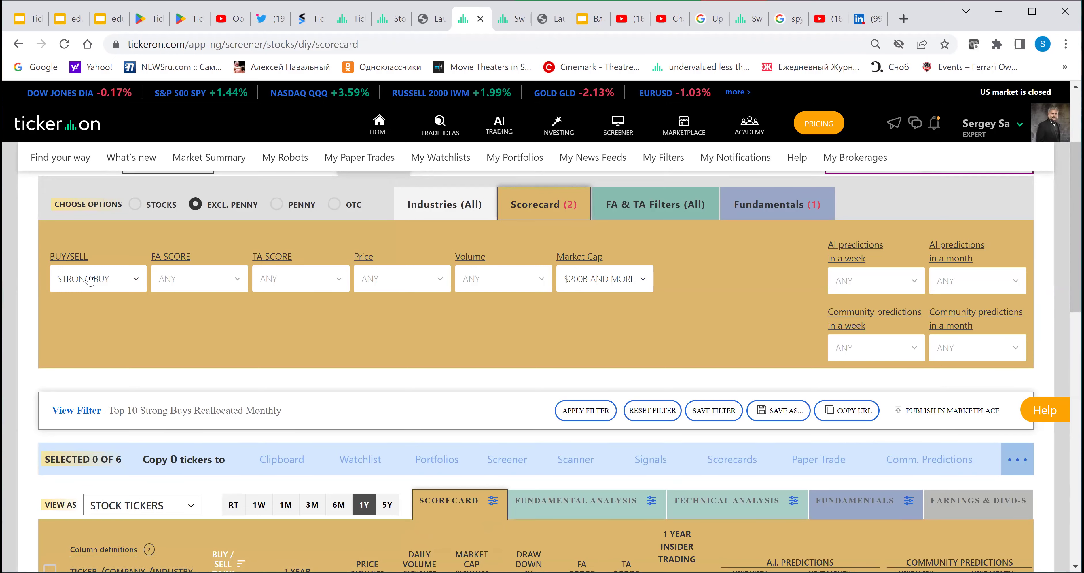
Change the Buy/Sell filter to Buy and apply it, returning AMZN, HD and META
left_click(133, 281)
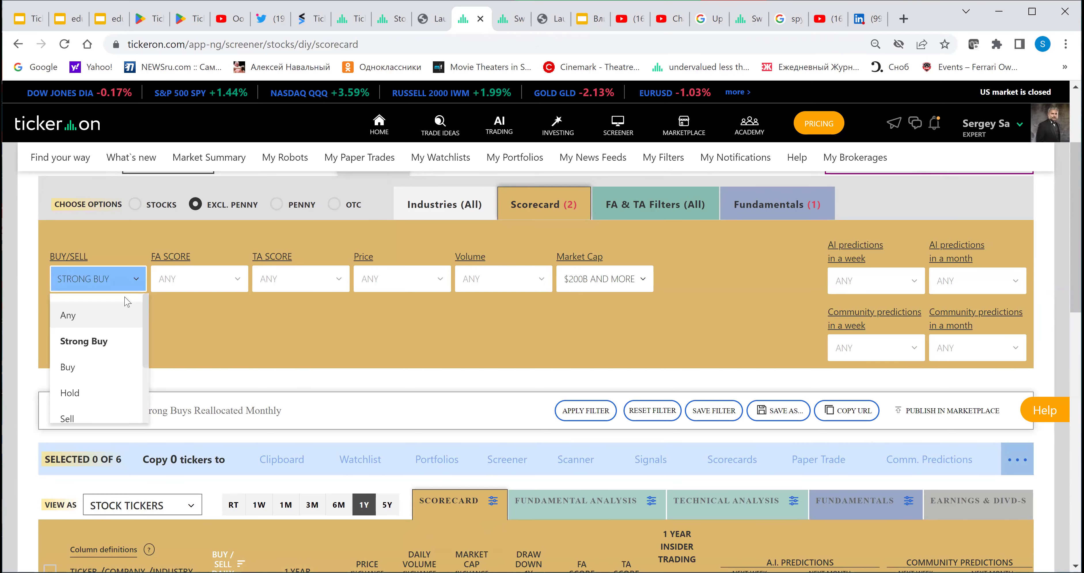
left_click(102, 368)
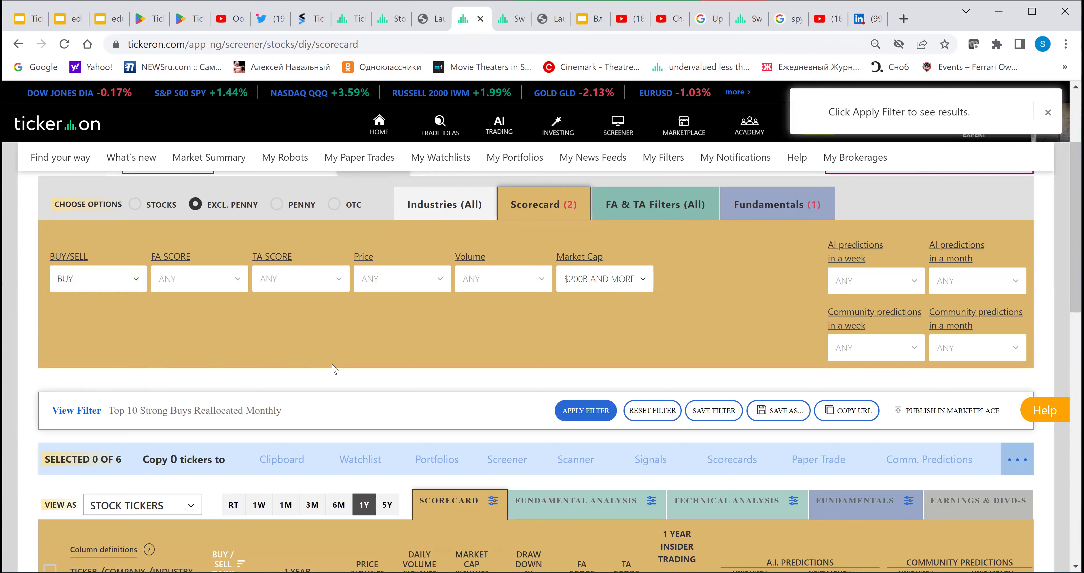
left_click(570, 412)
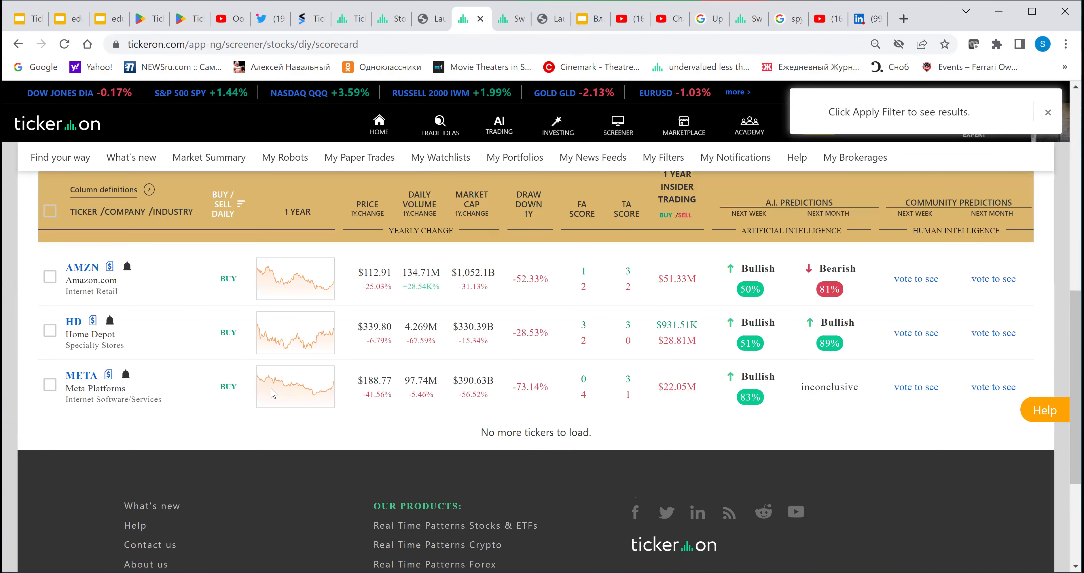
scroll(276, 395, "up", 10)
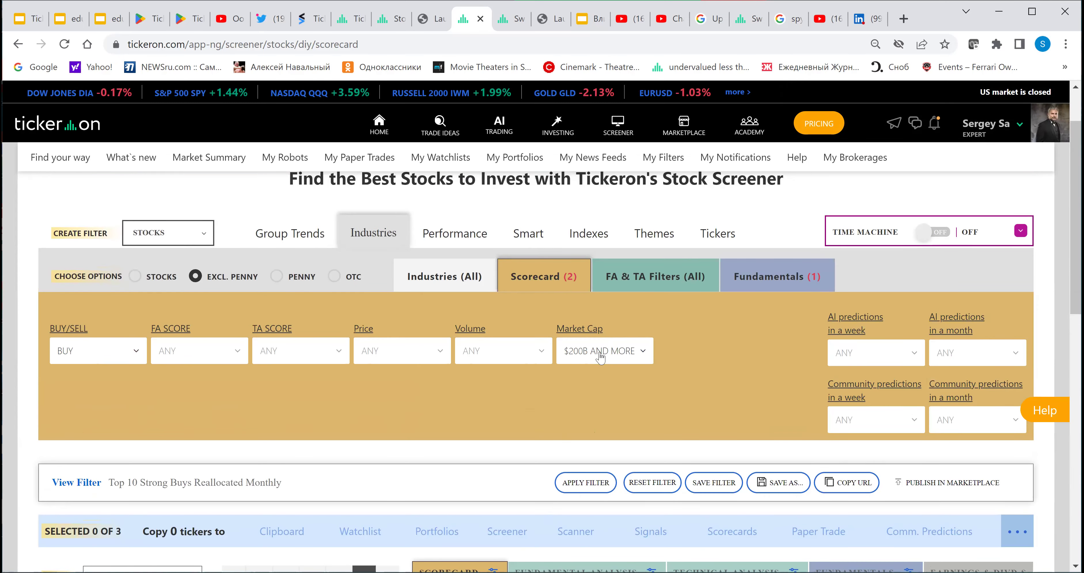
Set the Market Cap filter to Any and apply the Buy screen
left_click(643, 352)
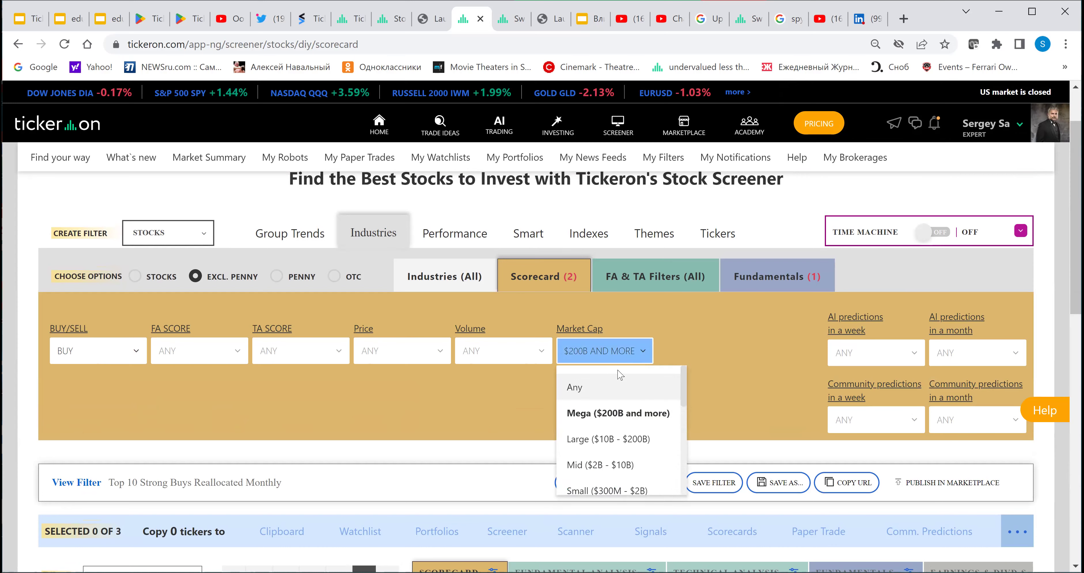
left_click(604, 383)
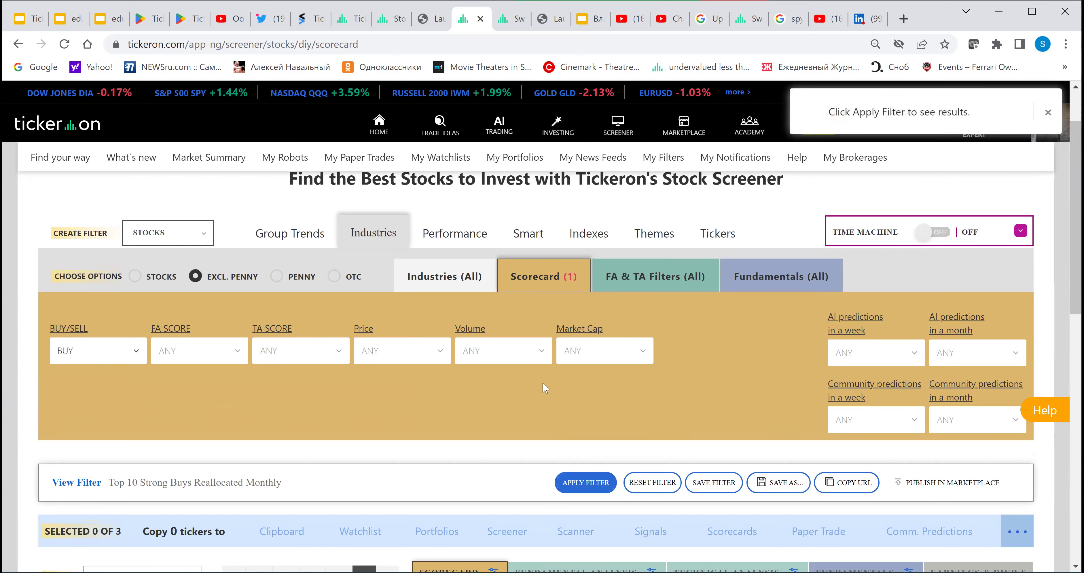
left_click(578, 488)
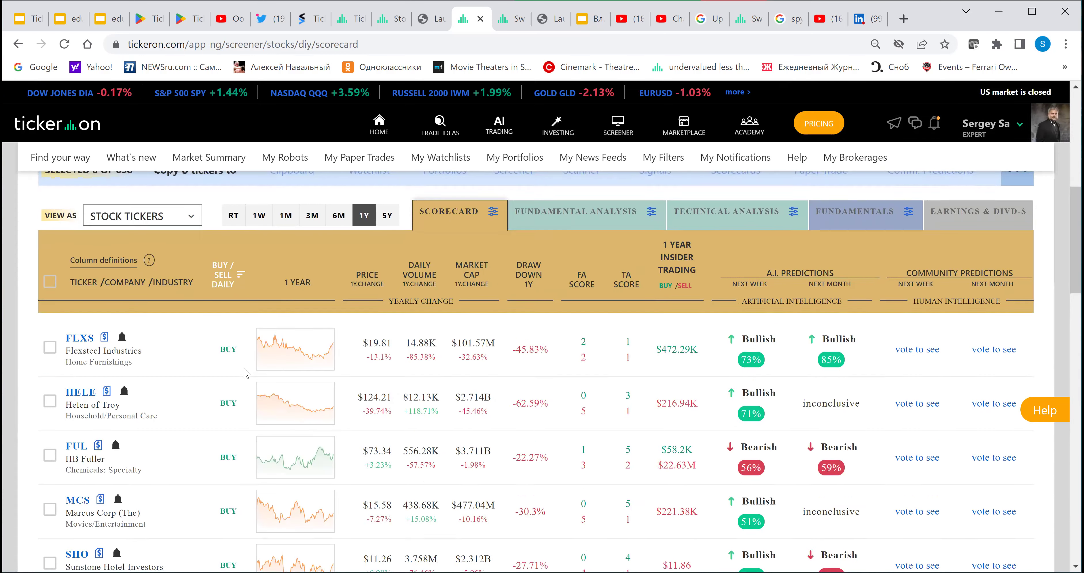
Browse the 698 resulting tickers and show their Fundamental Analysis ratings
scroll(246, 373, "down", 3)
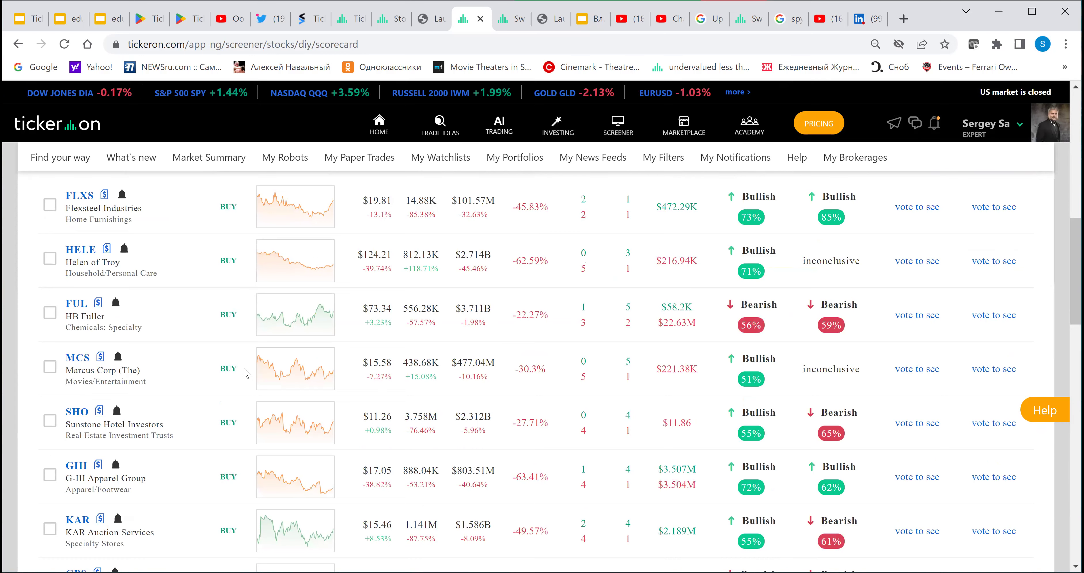
scroll(247, 373, "up", 5)
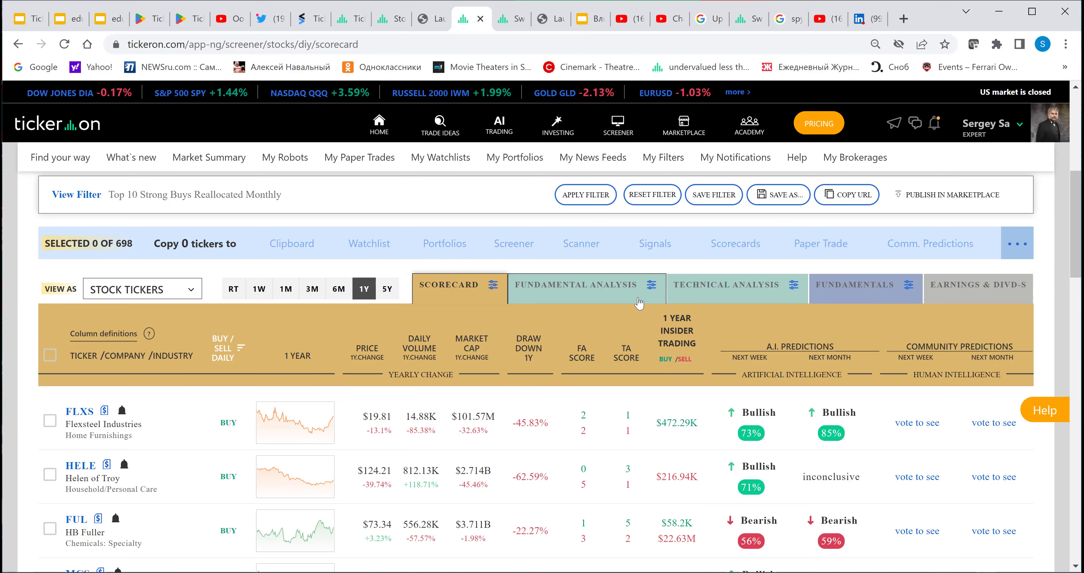
left_click(694, 298)
left_click(605, 297)
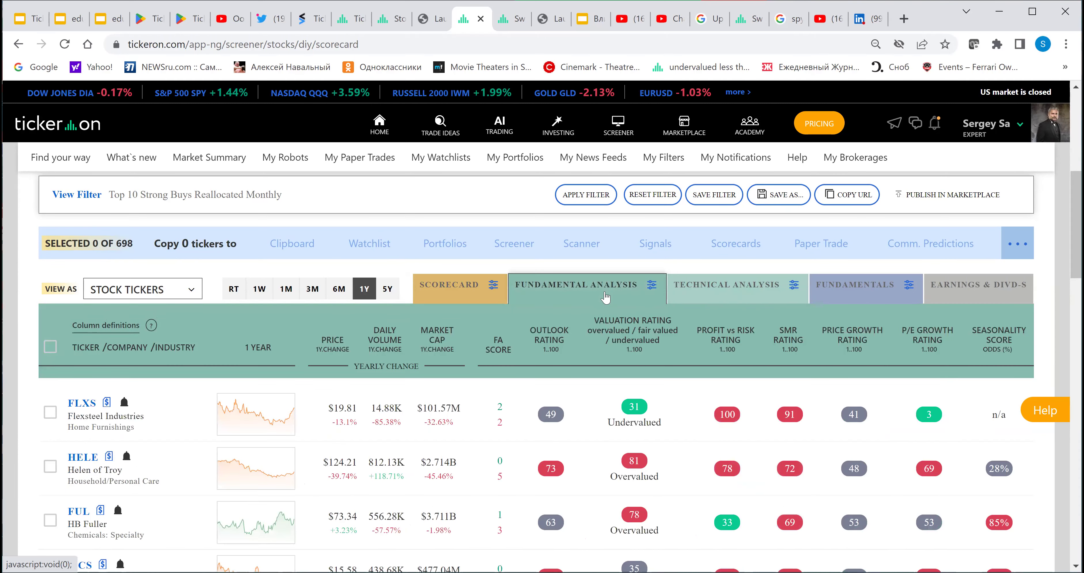